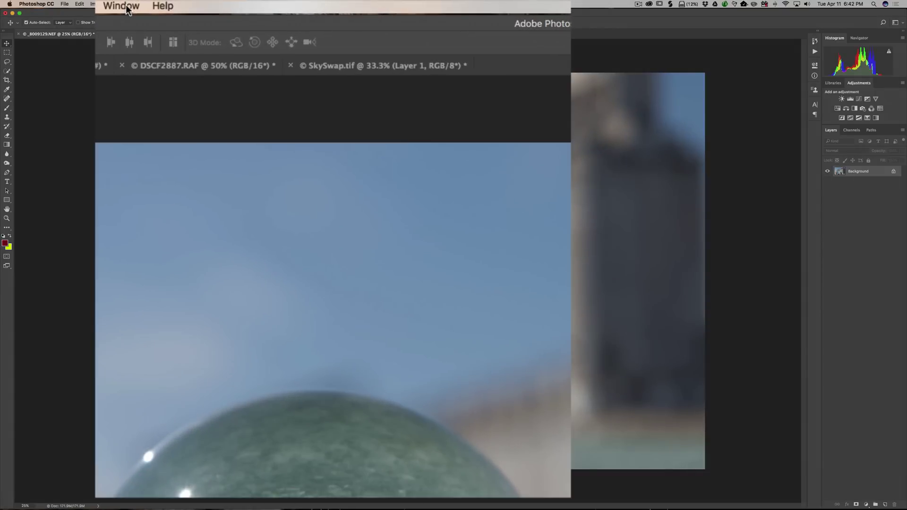
- Switch to the Essentials (Default) workspace
left_click(225, 4)
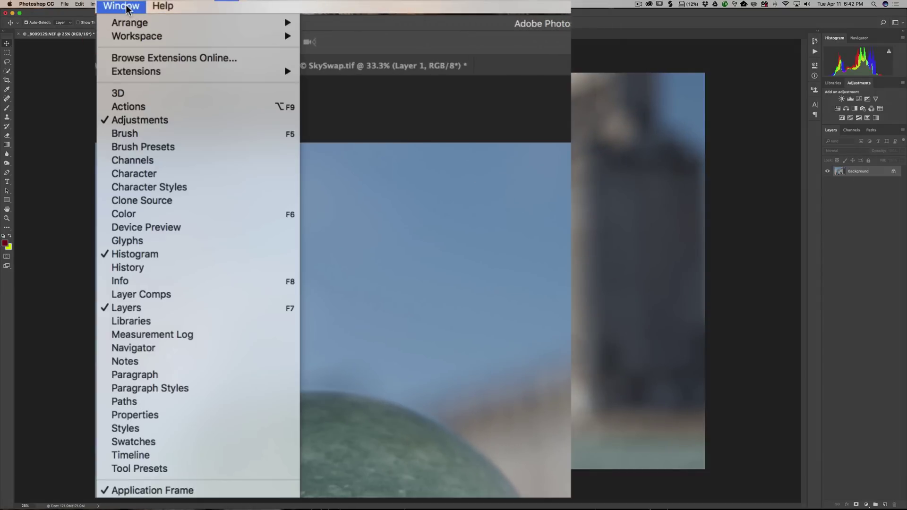
mouse_move(134, 37)
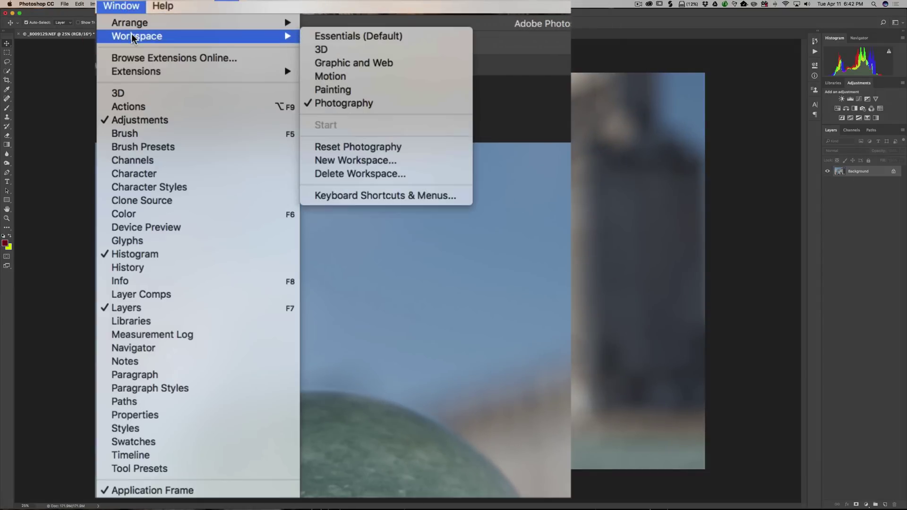
left_click(351, 38)
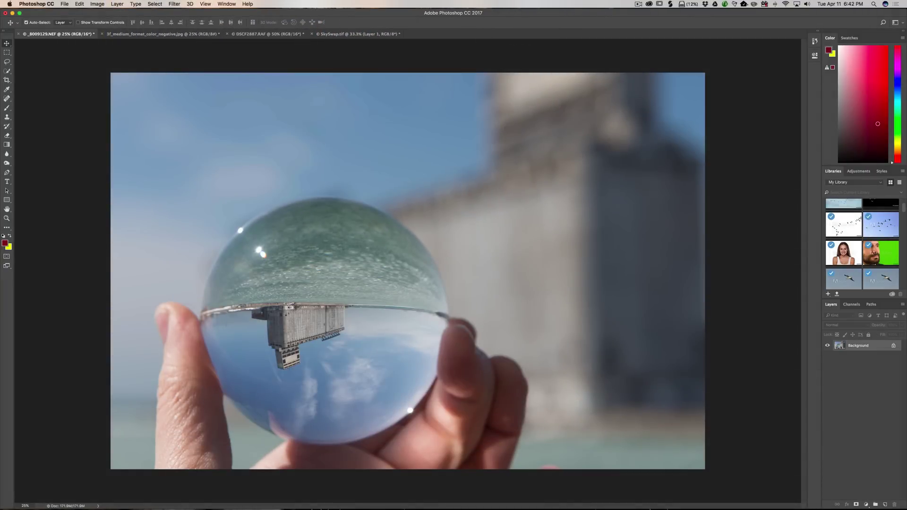
- Switch the workspace back to Photography
left_click(228, 3)
mouse_move(283, 19)
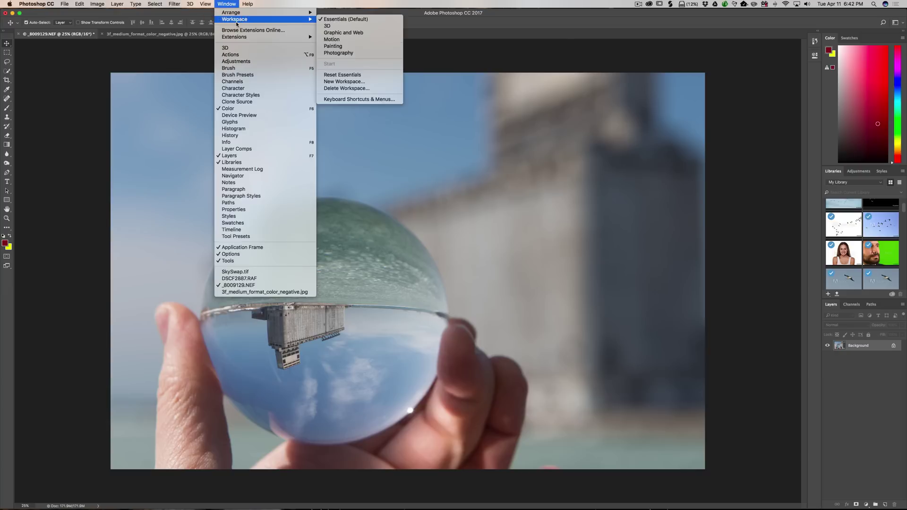
left_click(360, 53)
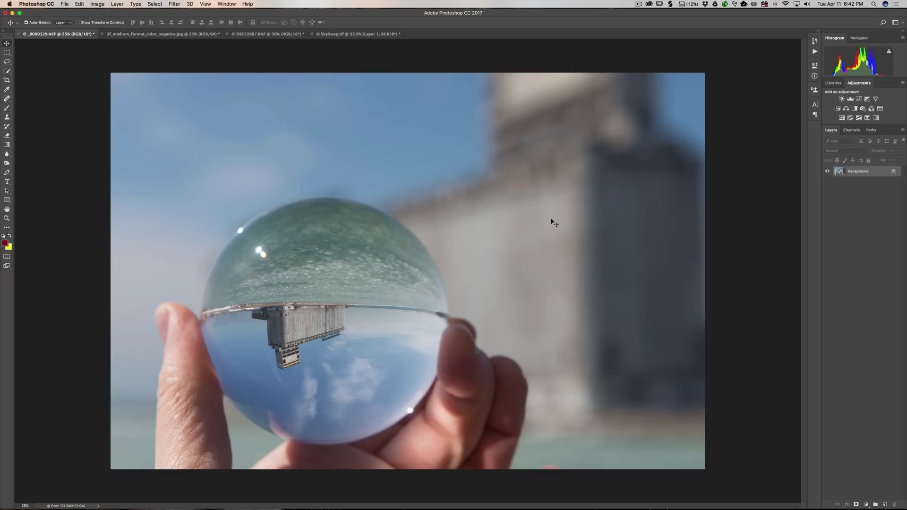
- View the contents of My Library and return to the list of available adjustments
left_click_drag(834, 83, 839, 85)
left_click(833, 82)
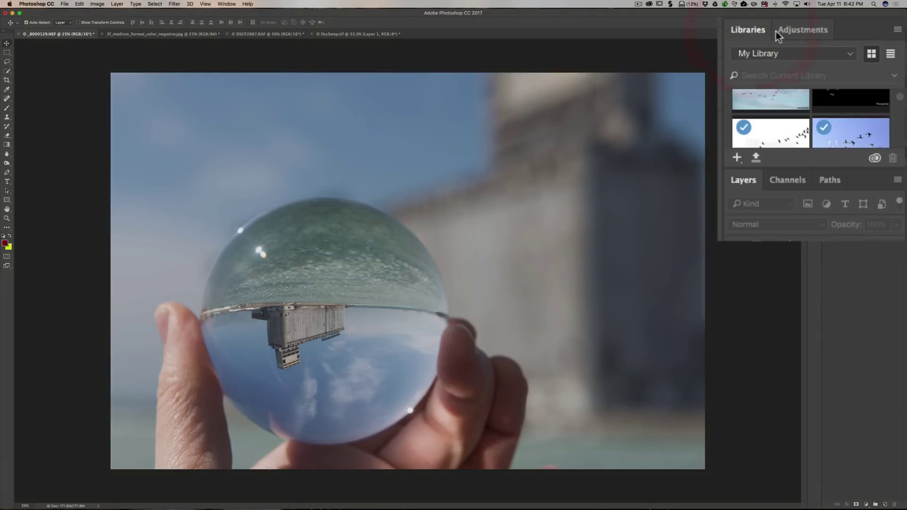
left_click(854, 83)
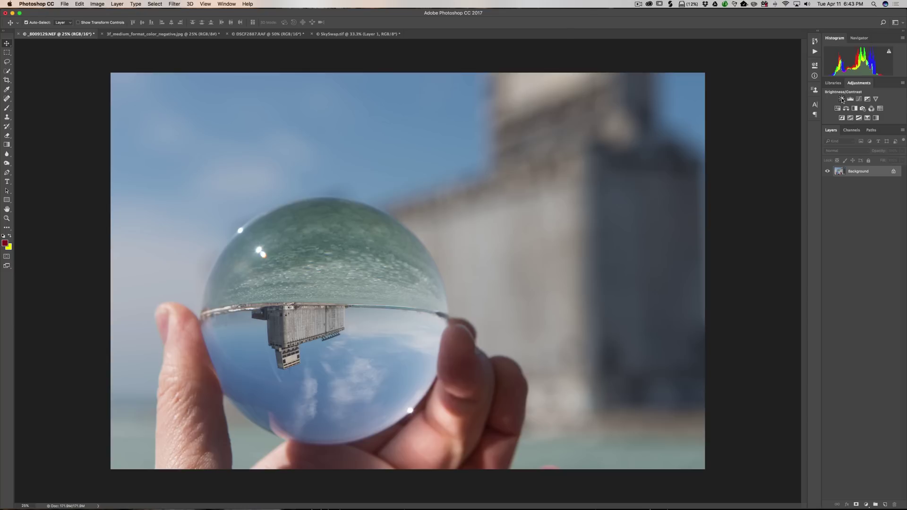
- Add a Brightness/Contrast adjustment layer above the Background with brightness -21 and contrast 16, and collapse its properties
left_click(842, 100)
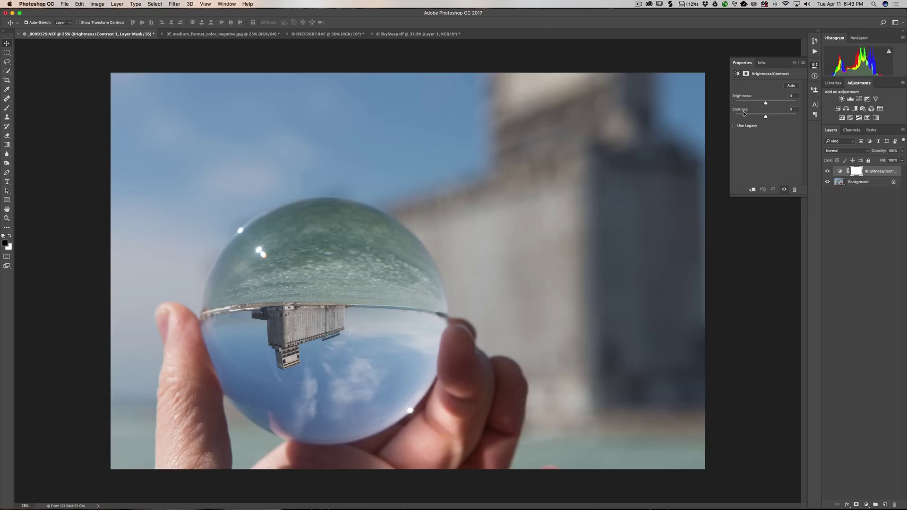
mouse_move(765, 105)
left_mouse_down()
mouse_move(775, 103)
mouse_move(754, 102)
mouse_move(771, 119)
mouse_move(761, 103)
left_mouse_up()
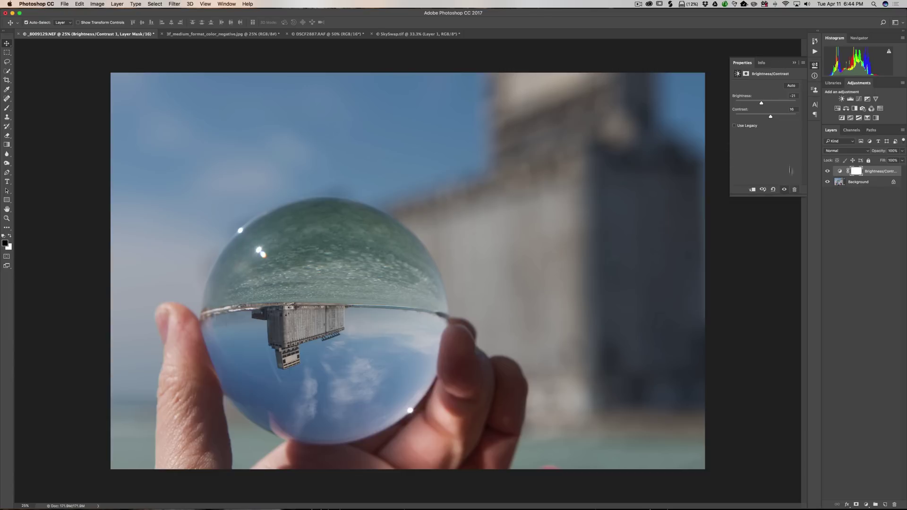
left_click(795, 62)
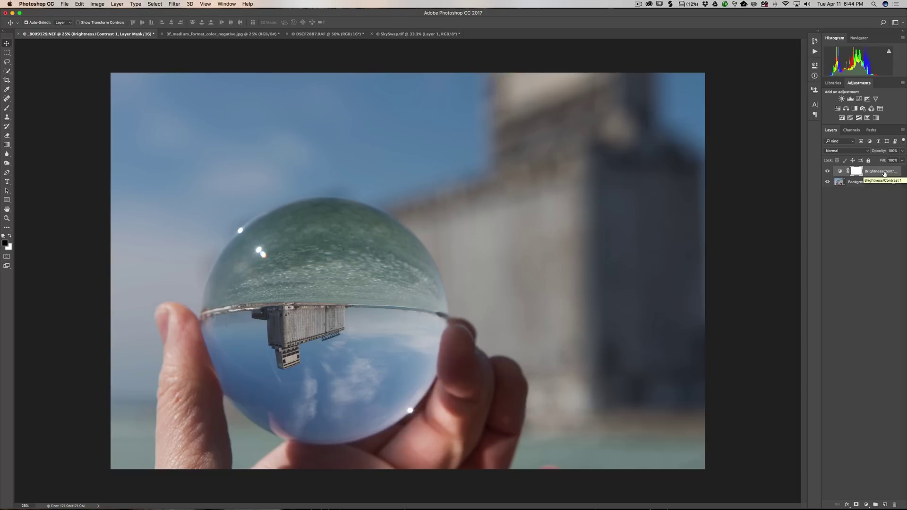
- Add a Levels adjustment layer, trying the Increase Contrast 3 preset and resetting it to the defaults
left_click(849, 99)
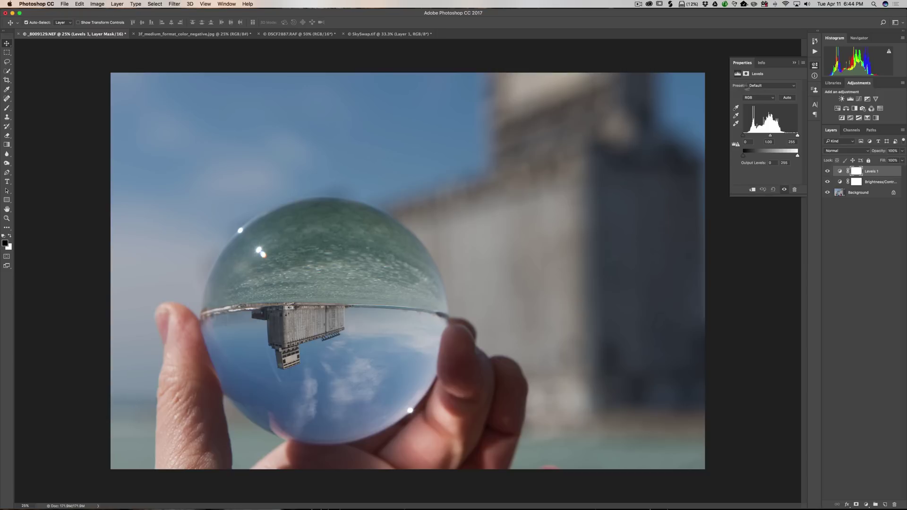
left_click(781, 86)
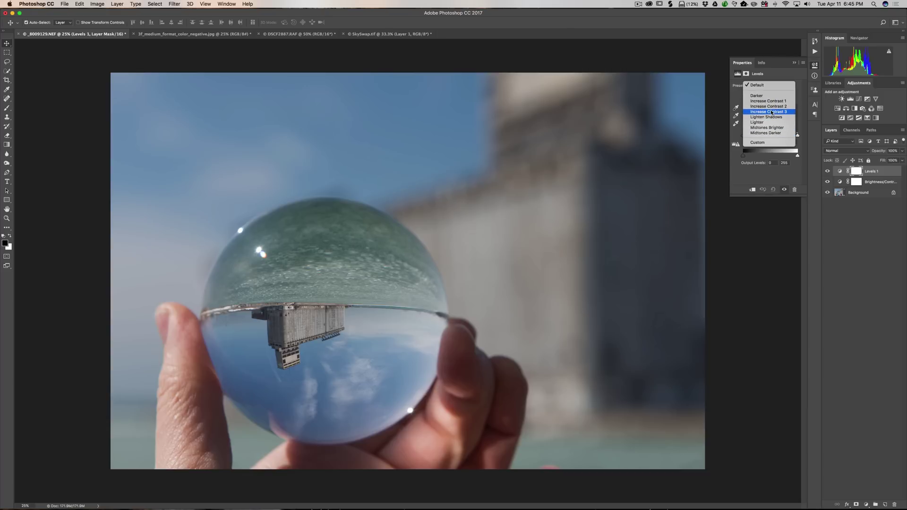
left_click(772, 112)
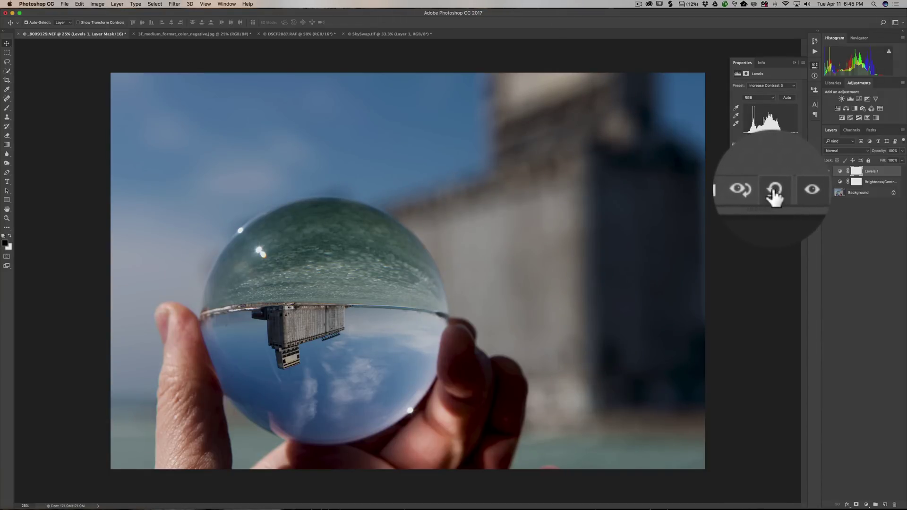
left_click(772, 189)
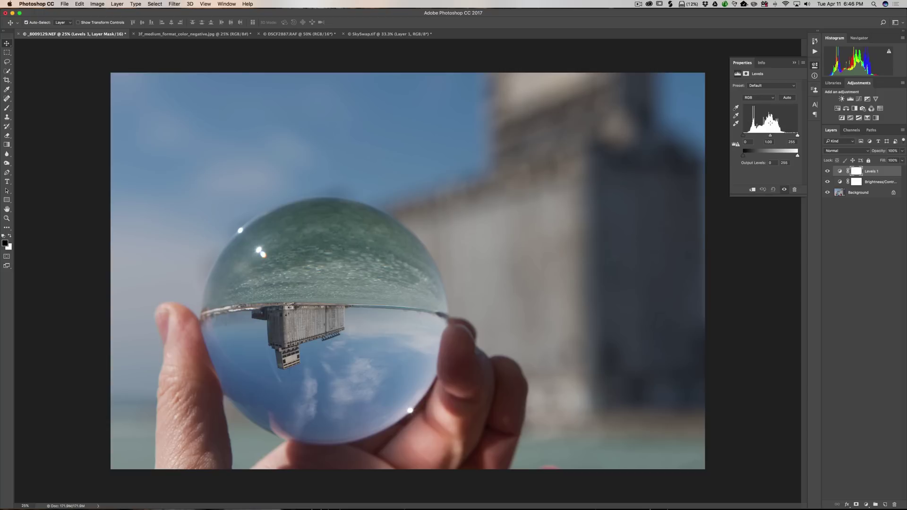
left_click(759, 98)
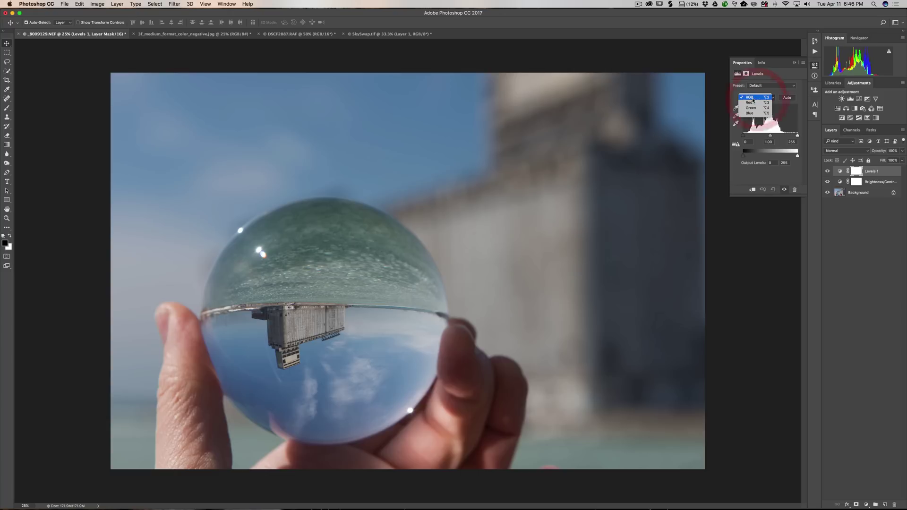
left_click(759, 98)
left_click(770, 97)
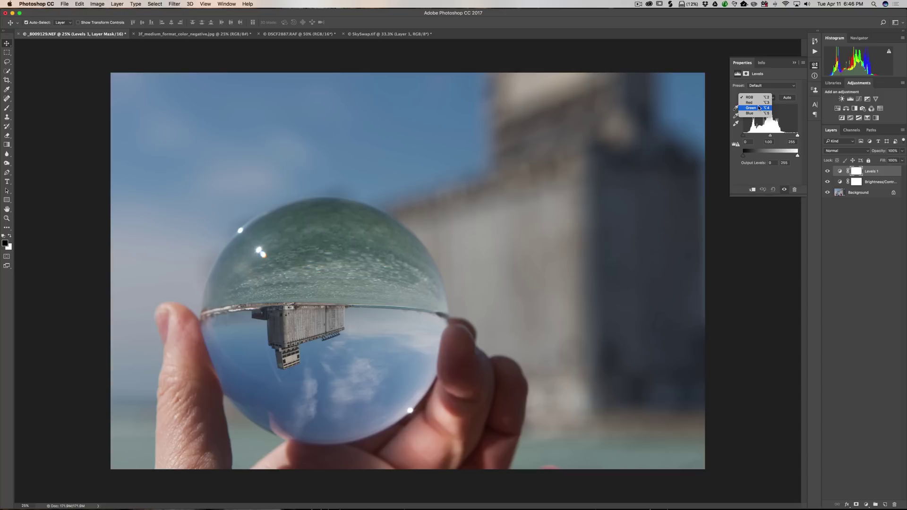
left_click(758, 98)
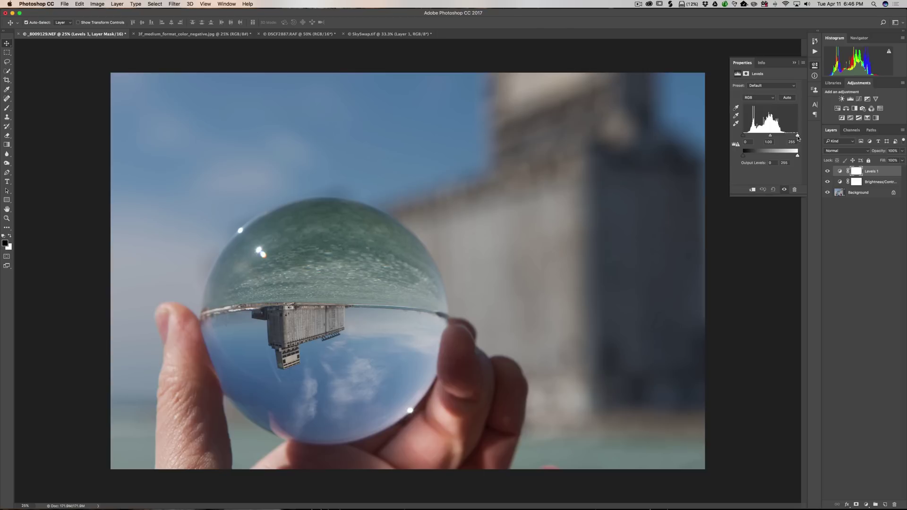
- Try lowering the white output level of the Levels adjustment to 243, and restore it to 255
mouse_move(798, 137)
left_mouse_down()
mouse_move(775, 137)
mouse_move(799, 136)
left_mouse_up()
mouse_move(745, 137)
left_mouse_down()
mouse_move(758, 137)
mouse_move(740, 137)
left_mouse_up()
mouse_move(771, 137)
left_mouse_down()
mouse_move(760, 137)
mouse_move(771, 137)
left_mouse_up()
left_click(771, 137)
left_click_drag(799, 156, 796, 158)
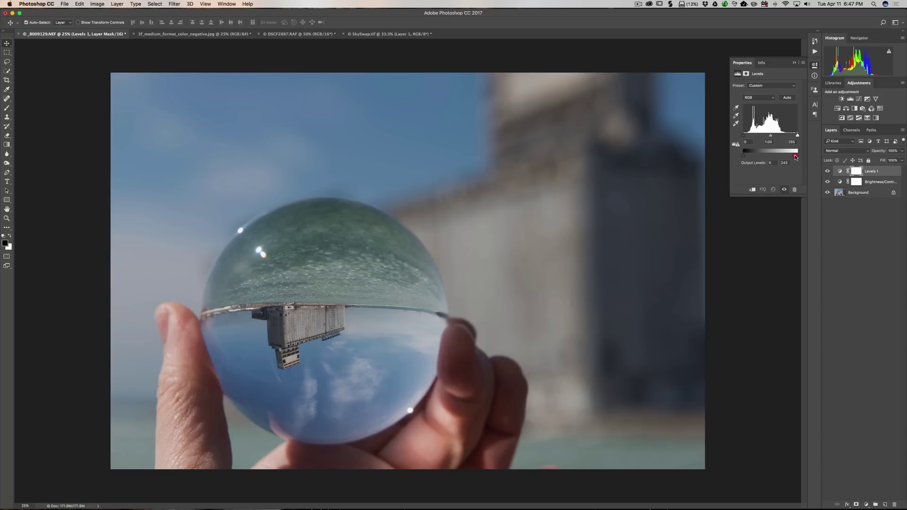
left_click_drag(795, 157, 735, 158)
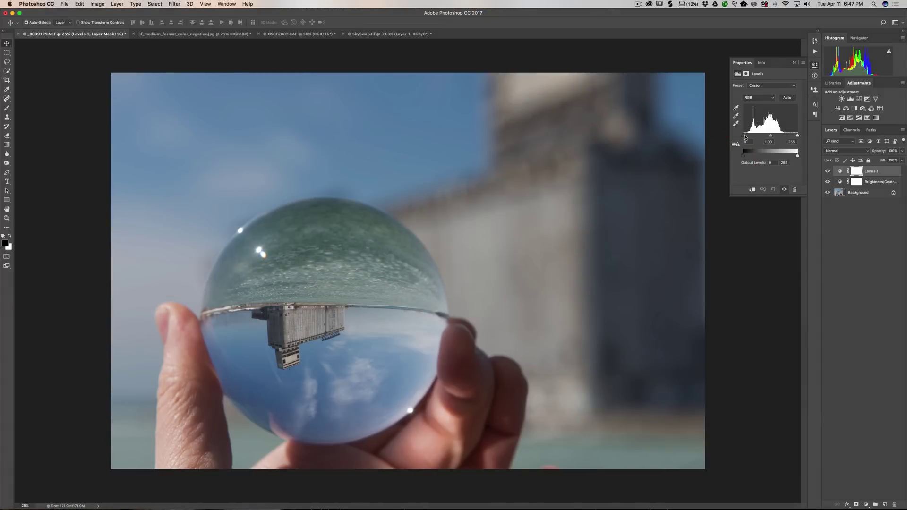
- Set the Levels adjustment's black input to 22 and white input to 238, and collapse its properties
left_click(745, 136)
left_click_drag(745, 136, 747, 137)
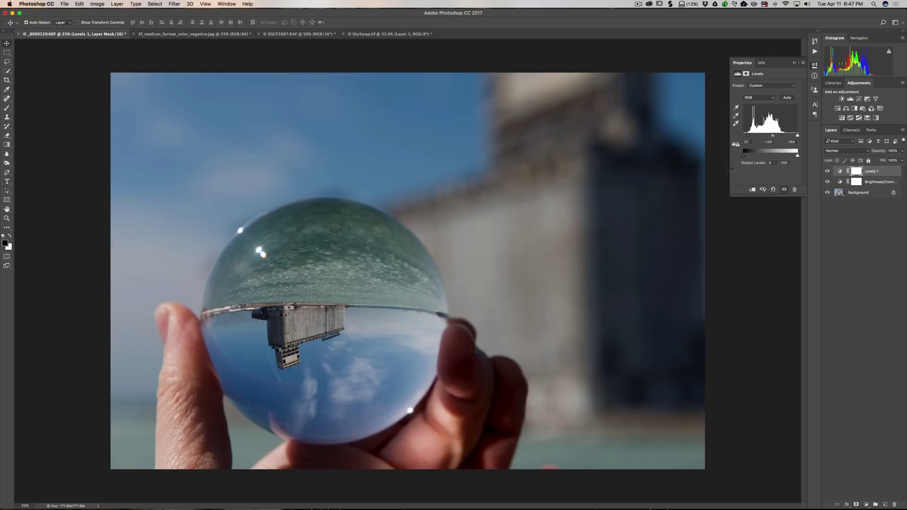
left_click_drag(797, 137, 793, 137)
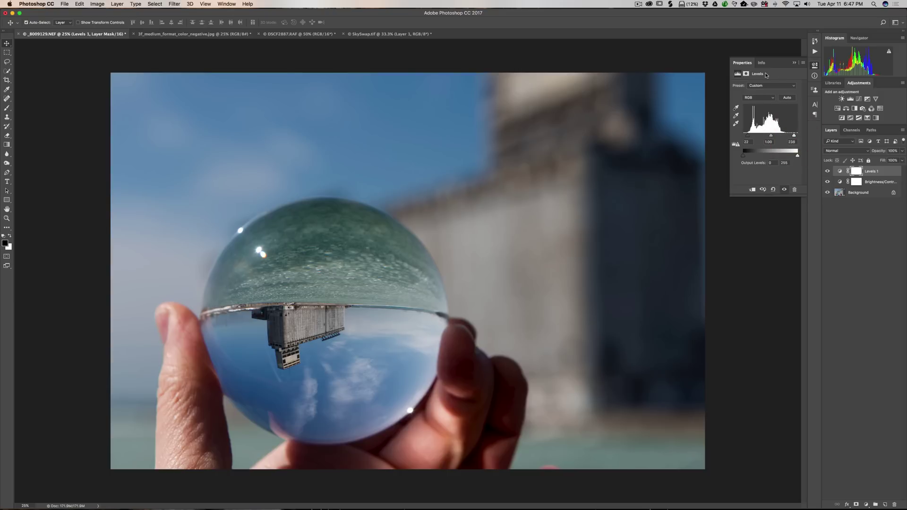
left_click(795, 64)
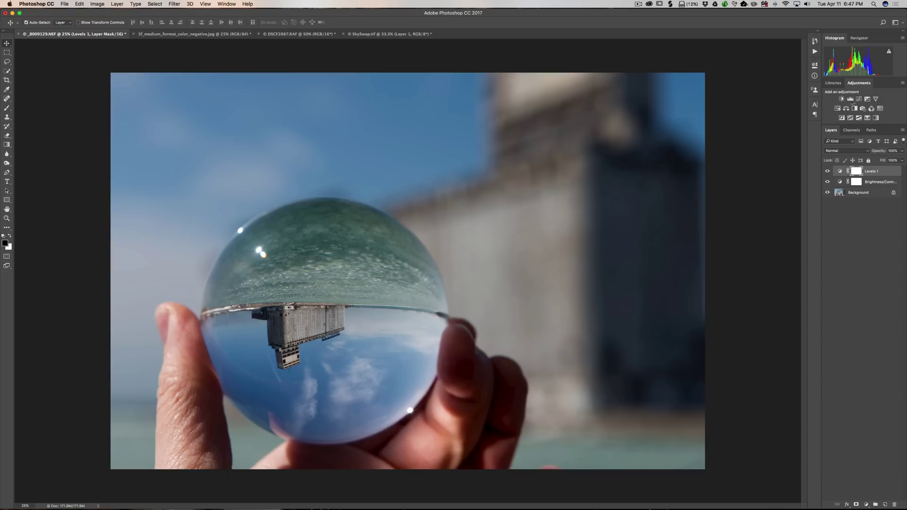
- Add a Curves adjustment layer above Levels and apply the Medium Contrast (RGB) preset
left_click(859, 99)
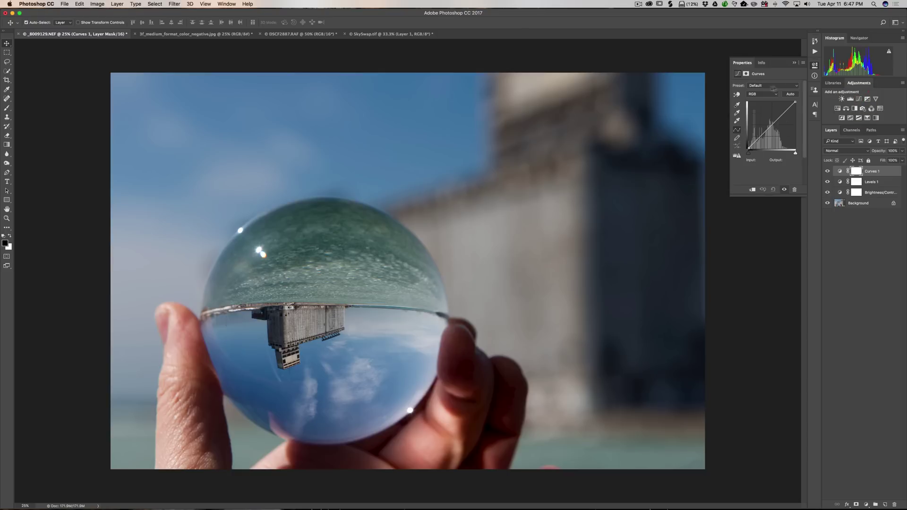
left_click(774, 87)
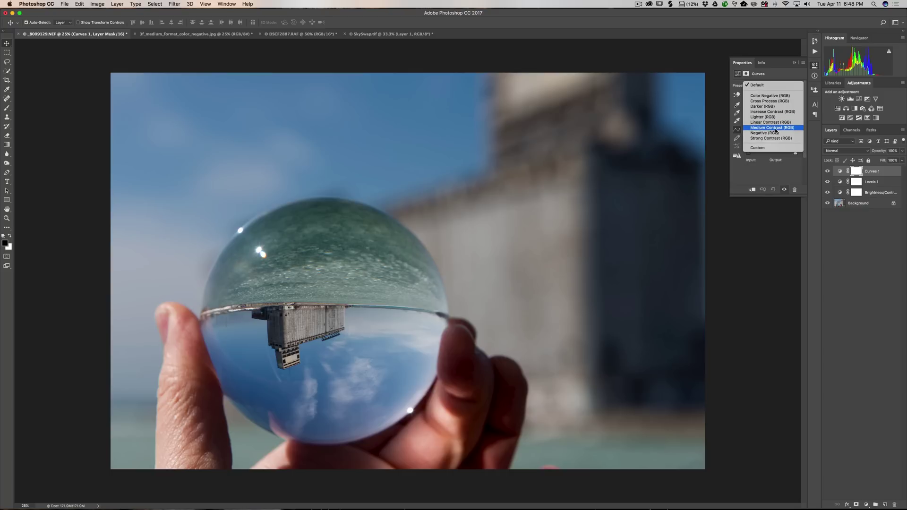
left_click(774, 127)
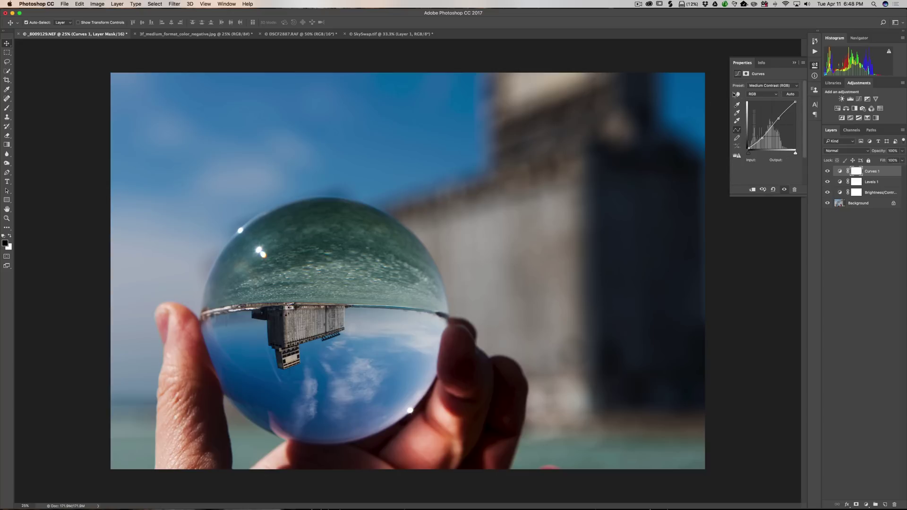
- Try distorting the RGB curve by hand, and reset the Curves adjustment to its defaults
mouse_move(772, 126)
left_mouse_down()
mouse_move(771, 114)
mouse_move(758, 132)
mouse_move(771, 127)
left_mouse_up()
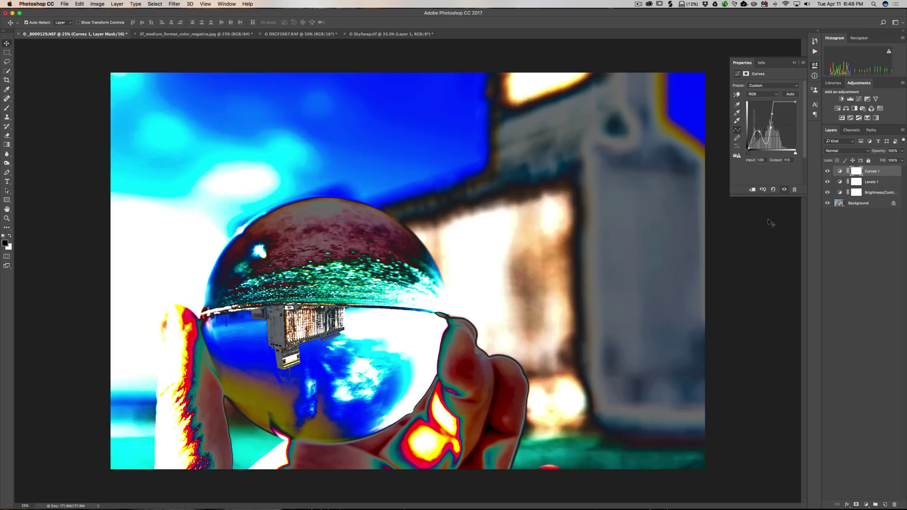
left_click(773, 190)
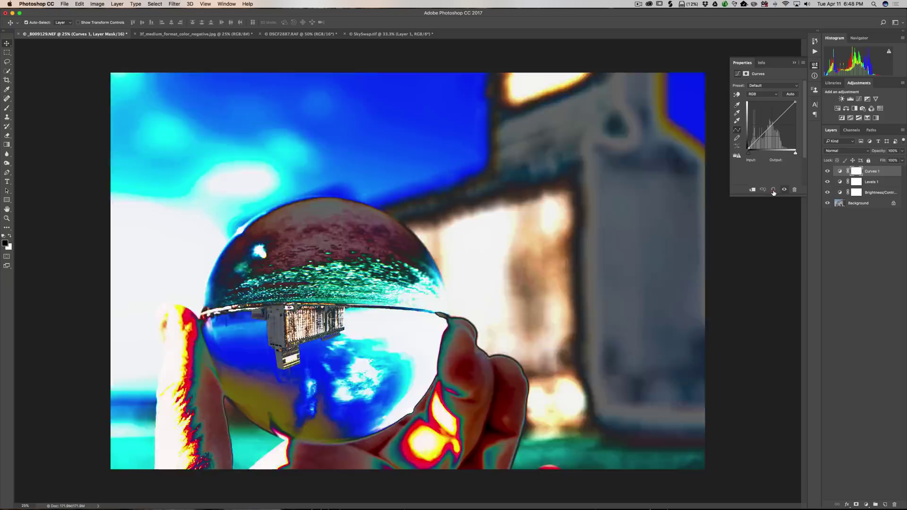
- Reapply the Medium Contrast (RGB) preset to the Curves adjustment and collapse its properties
left_click(772, 85)
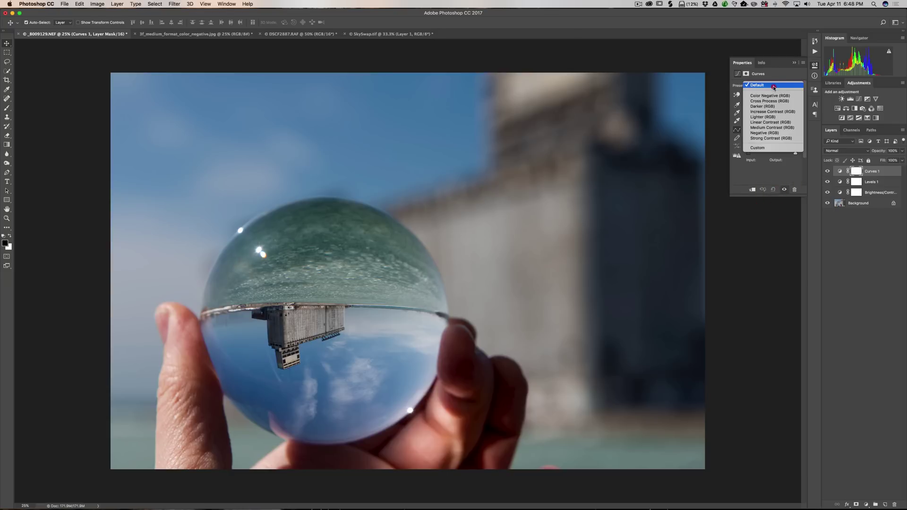
left_click(771, 128)
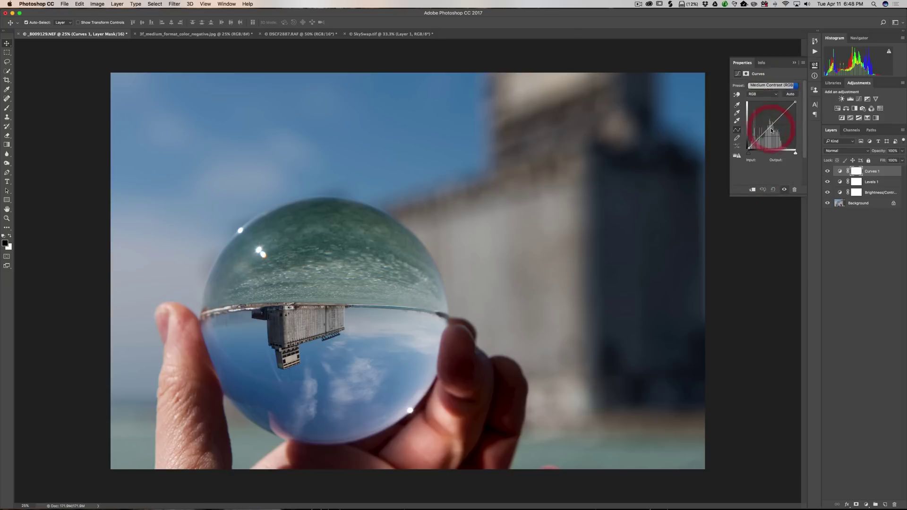
left_click(794, 64)
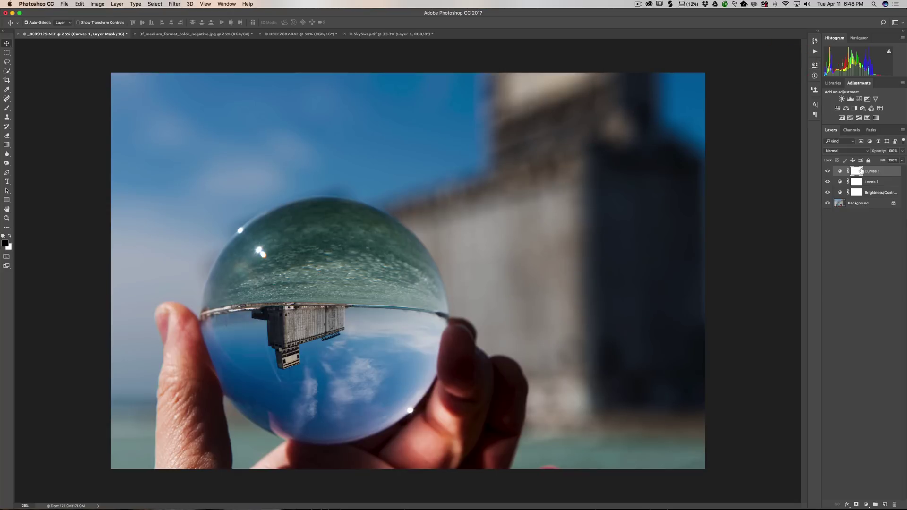
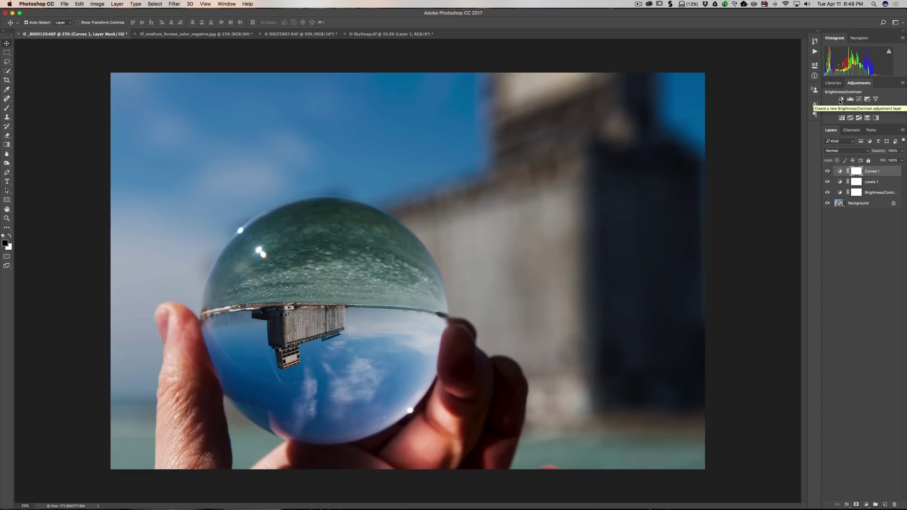
- Add an Exposure adjustment layer above Curves with the exposure set to +0.39, keeping the Custom preset
left_click(867, 99)
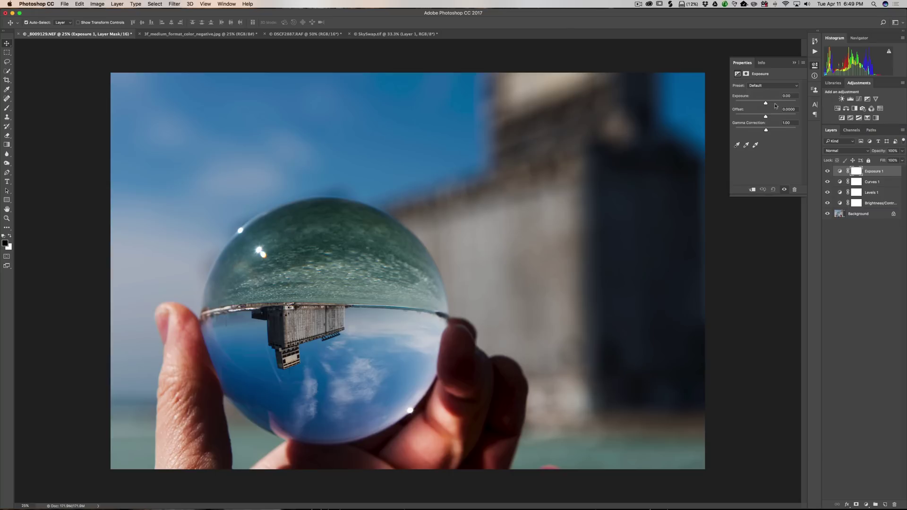
mouse_move(765, 104)
left_mouse_down()
mouse_move(775, 105)
mouse_move(767, 104)
left_mouse_up()
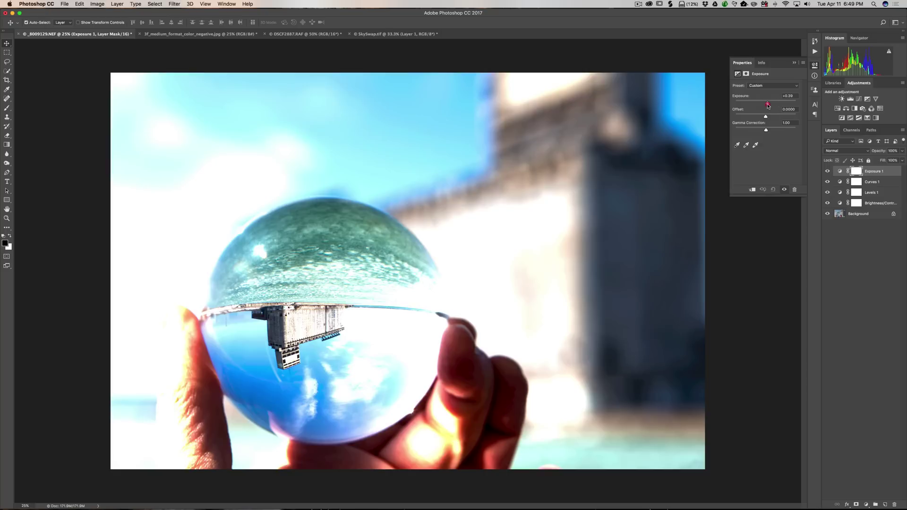
left_click(768, 86)
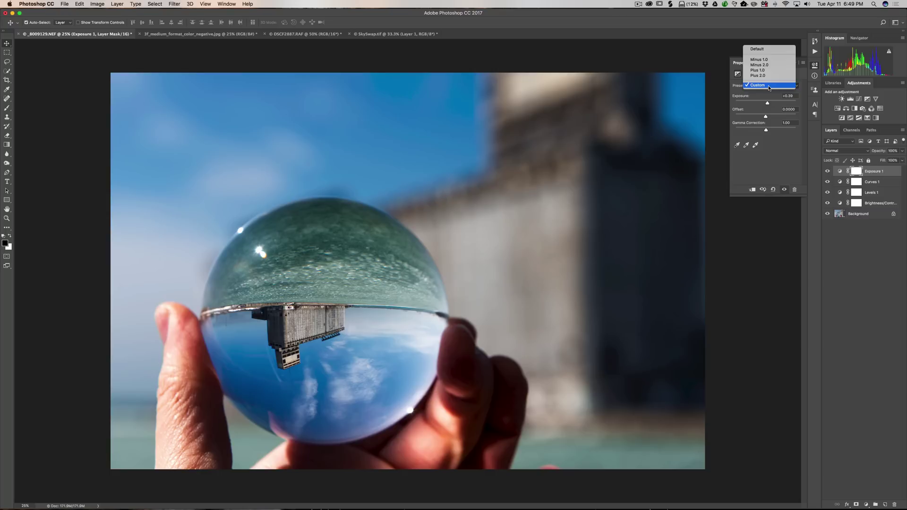
left_click(768, 87)
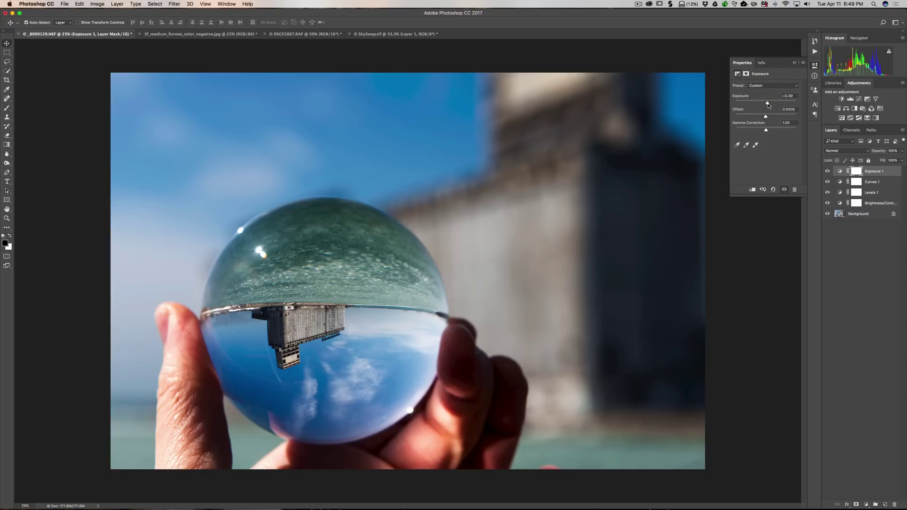
- Try an exposure of -0.16, an offset of -0.0116 and a gamma correction of 2.00 on the Exposure adjustment
mouse_move(768, 104)
left_mouse_down()
mouse_move(780, 104)
mouse_move(765, 105)
left_mouse_up()
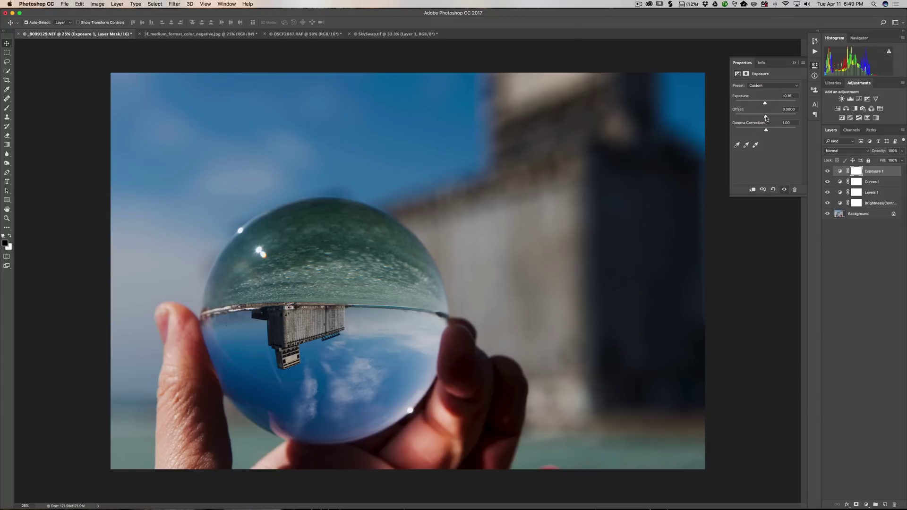
left_click_drag(766, 118, 762, 116)
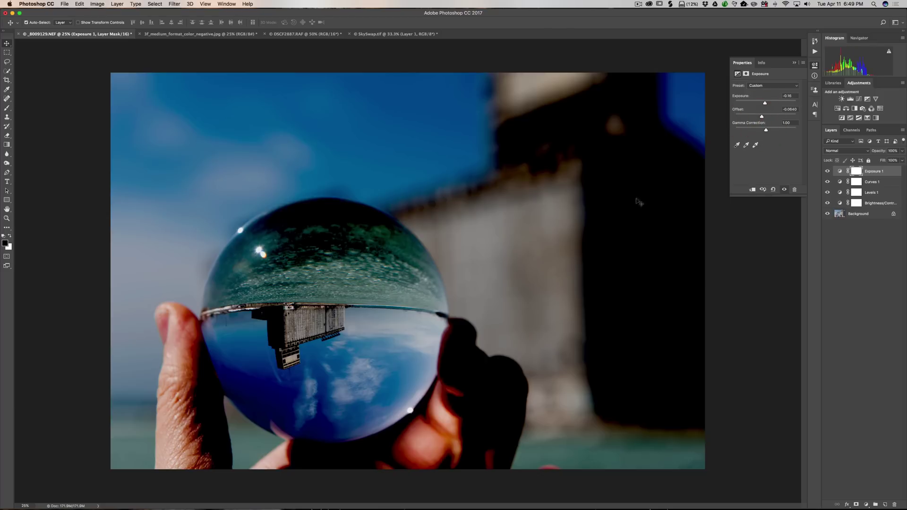
left_click_drag(761, 117, 751, 132)
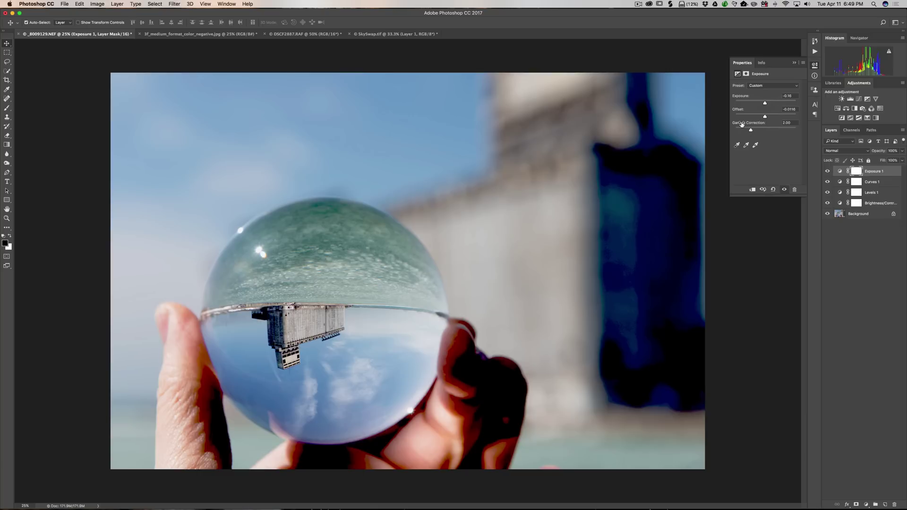
- Reset the Exposure adjustment's gamma correction, offset and exposure to their defaults
double_click(742, 124)
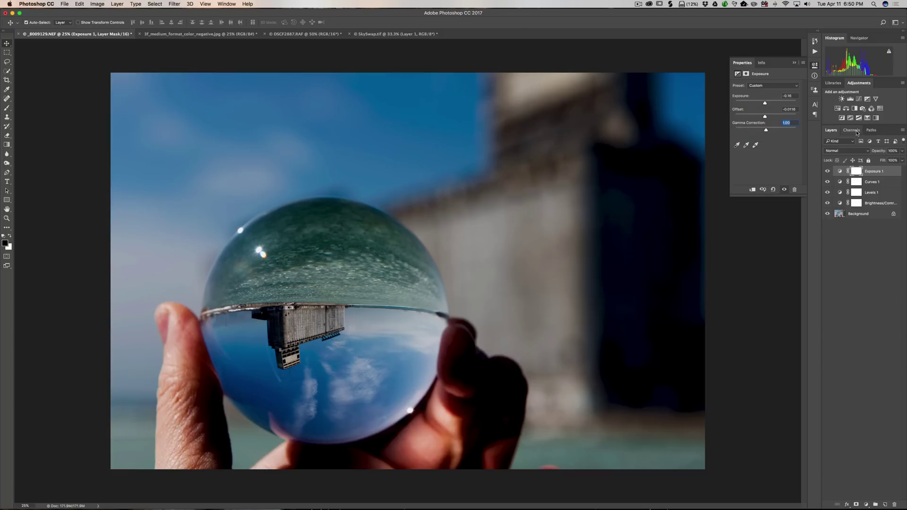
double_click(739, 110)
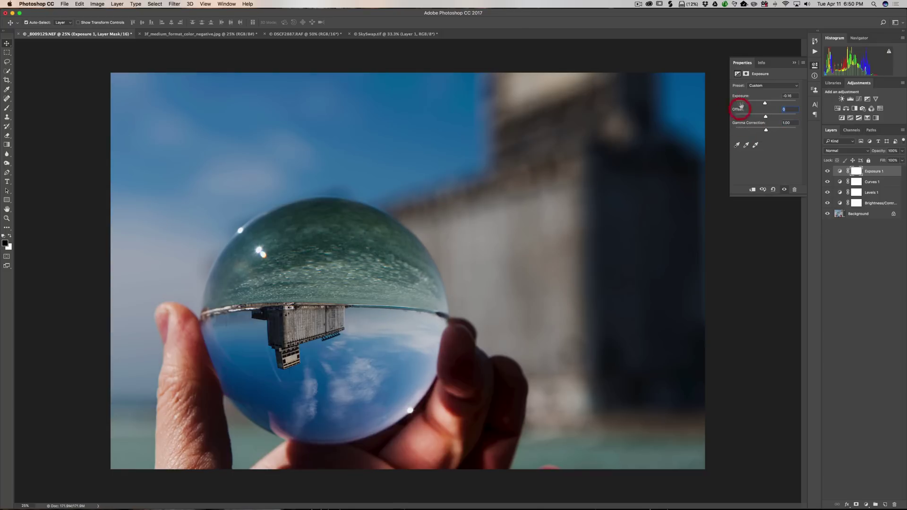
double_click(743, 97)
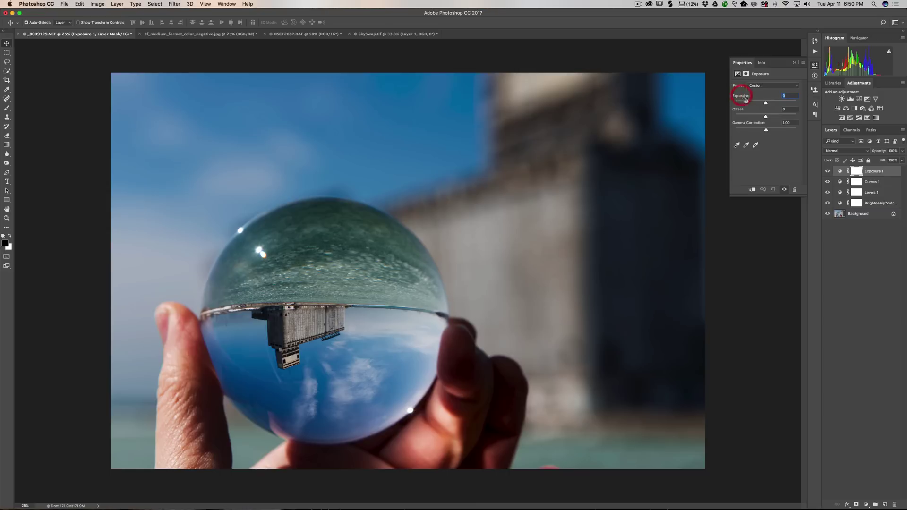
- Set the Exposure adjustment's white point by sampling the bright cloud area inside the glass ball, and collapse its properties
left_click(756, 145)
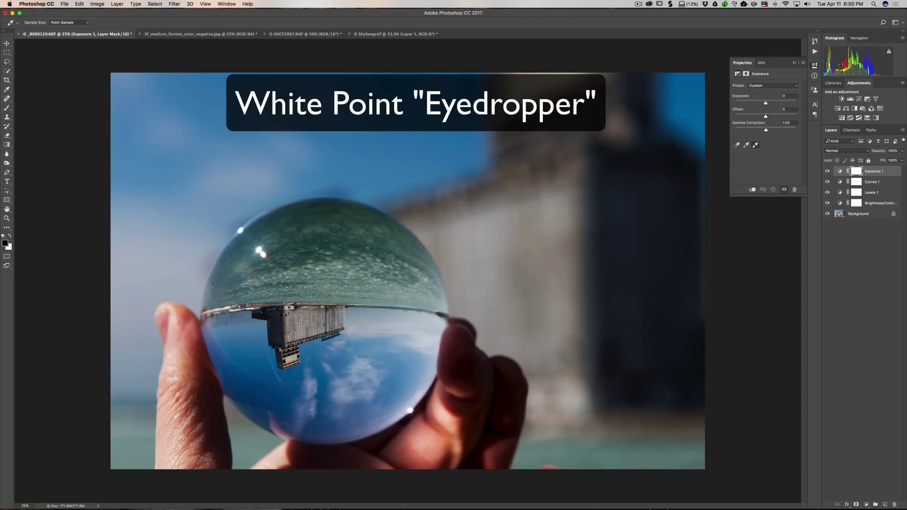
left_click(353, 327)
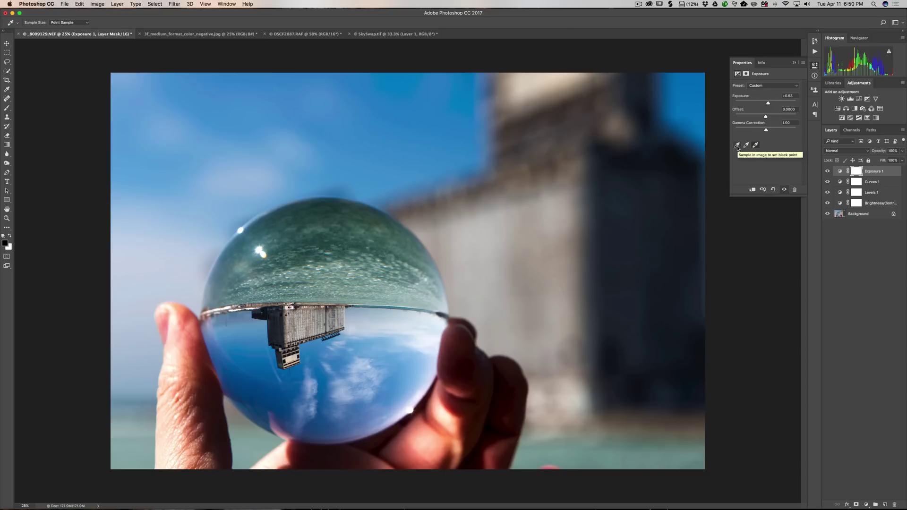
left_click(794, 62)
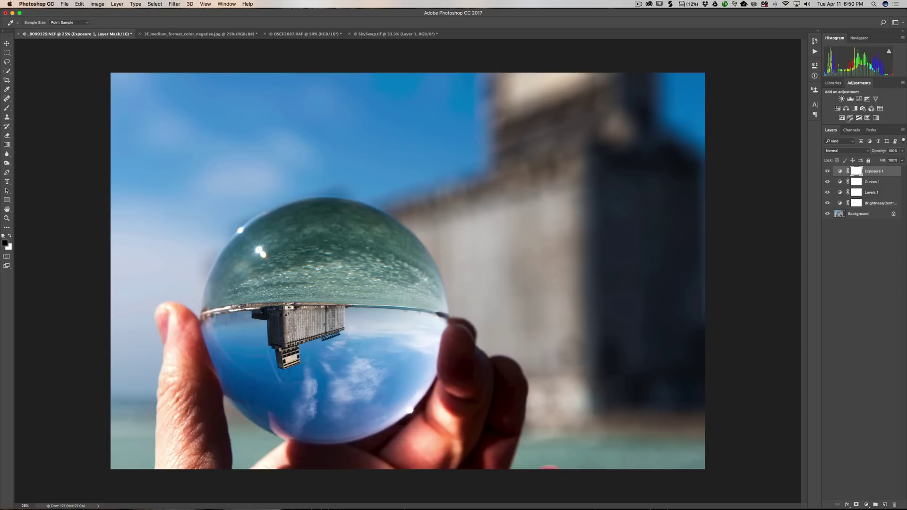
- Add a Vibrance adjustment layer above Exposure and try vibrance at +37 with saturation at +39
left_click(876, 99)
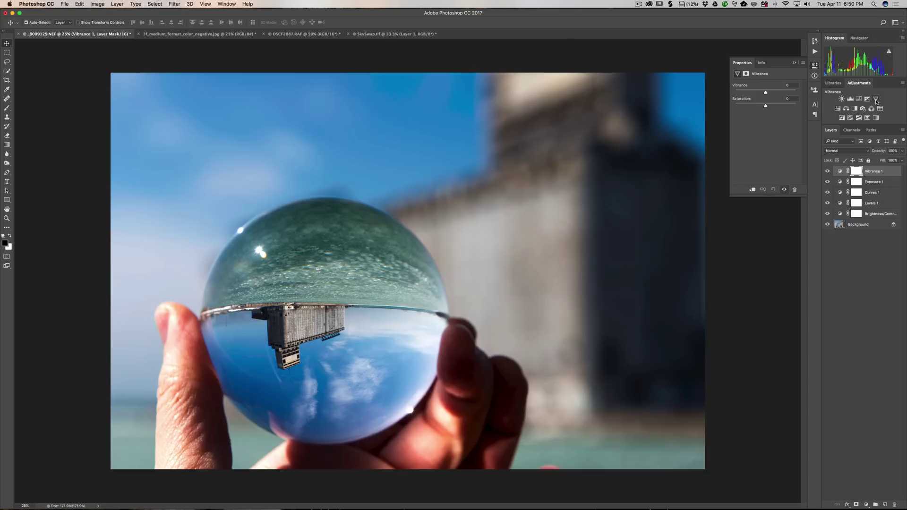
left_click_drag(766, 92, 773, 94)
left_click(773, 93)
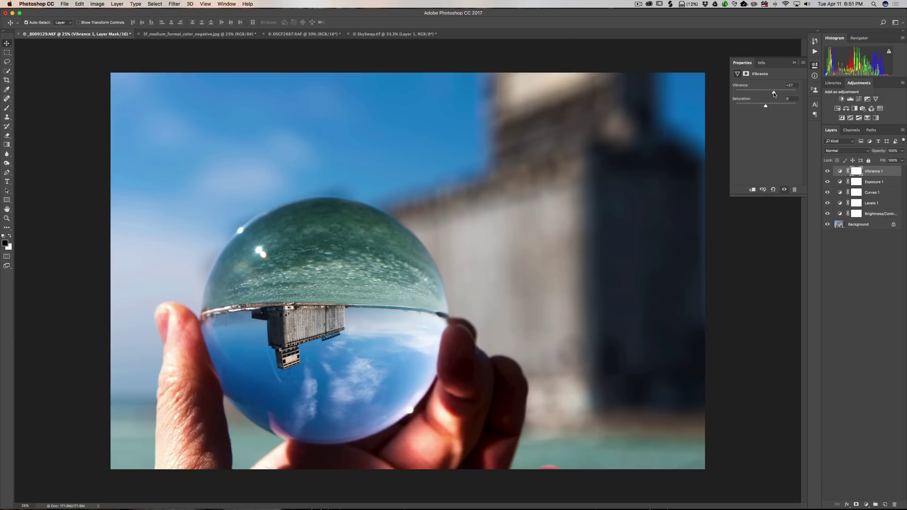
left_click_drag(773, 93, 771, 92)
left_click_drag(765, 106, 768, 108)
mouse_move(768, 108)
left_mouse_down()
mouse_move(779, 107)
mouse_move(763, 106)
mouse_move(777, 107)
mouse_move(777, 92)
left_mouse_up()
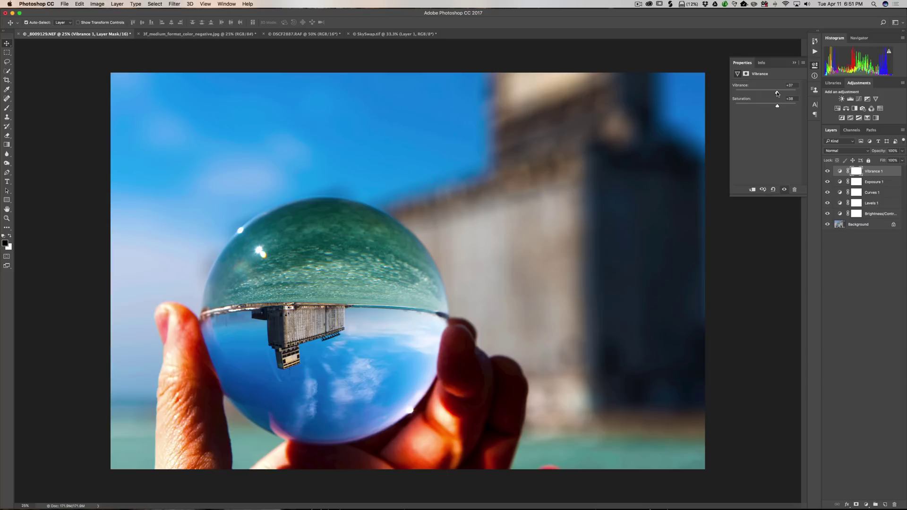
- Reset the vibrance and saturation values, delete the Vibrance adjustment layer, and collapse the properties
left_click(741, 99)
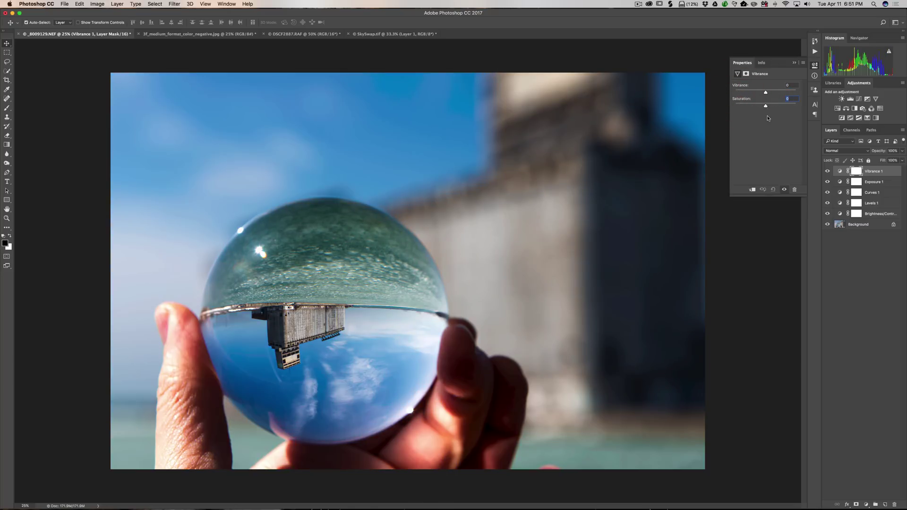
left_click(794, 190)
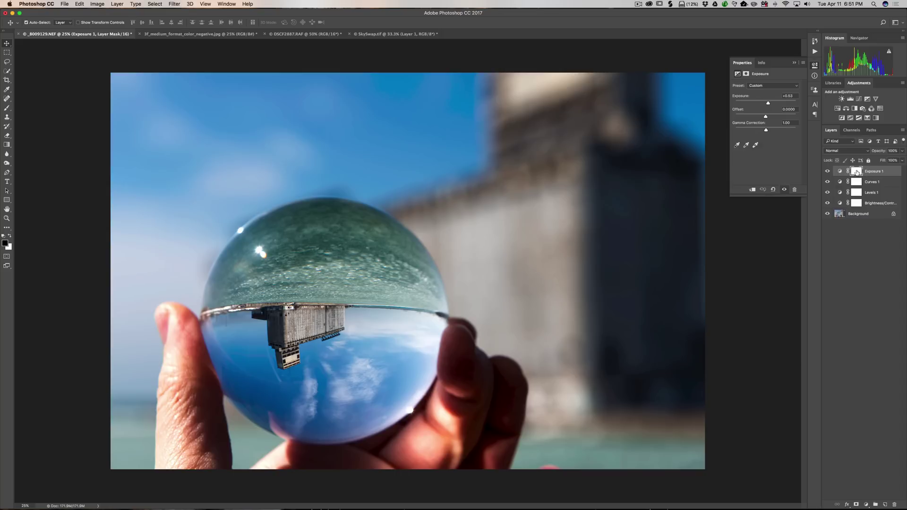
left_click(794, 64)
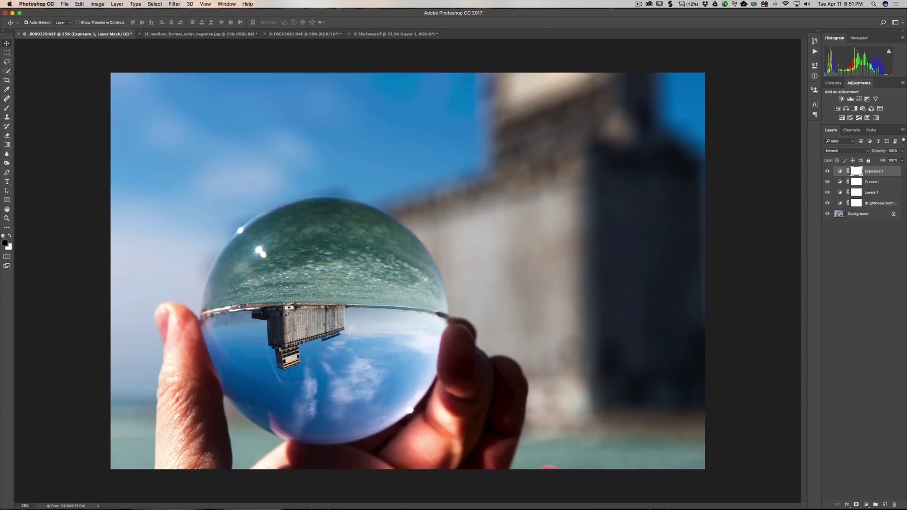
- In 3f_medium_format_color_negative.jpg, add a Curves adjustment layer with the Color Negative (RGB) preset and collapse its properties
left_click(187, 34)
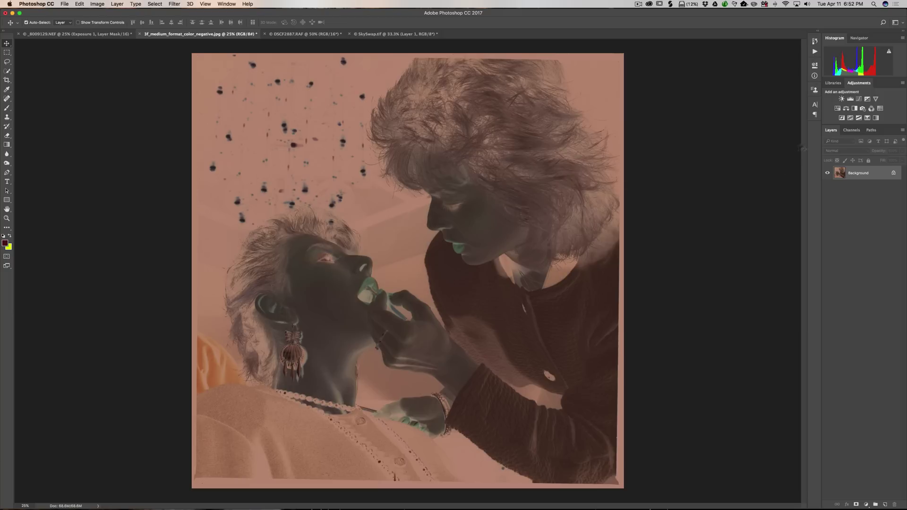
left_click(859, 99)
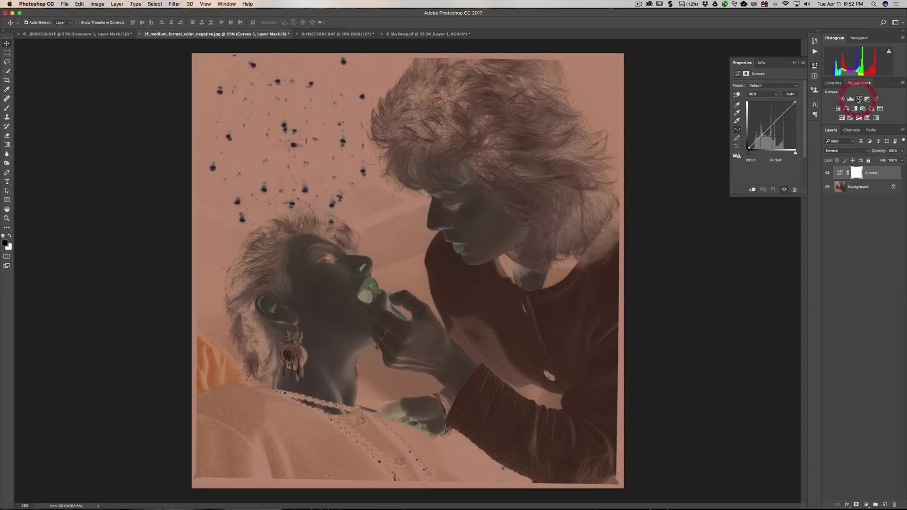
left_click(780, 85)
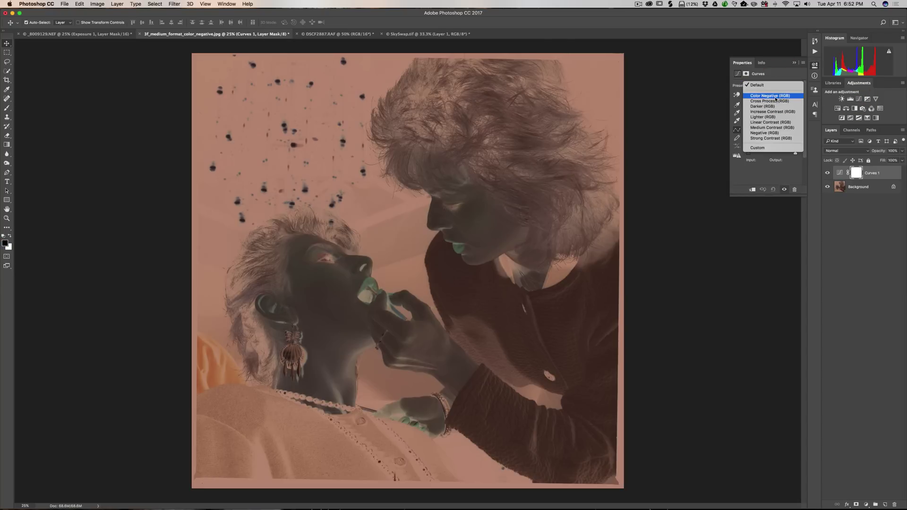
left_click(776, 97)
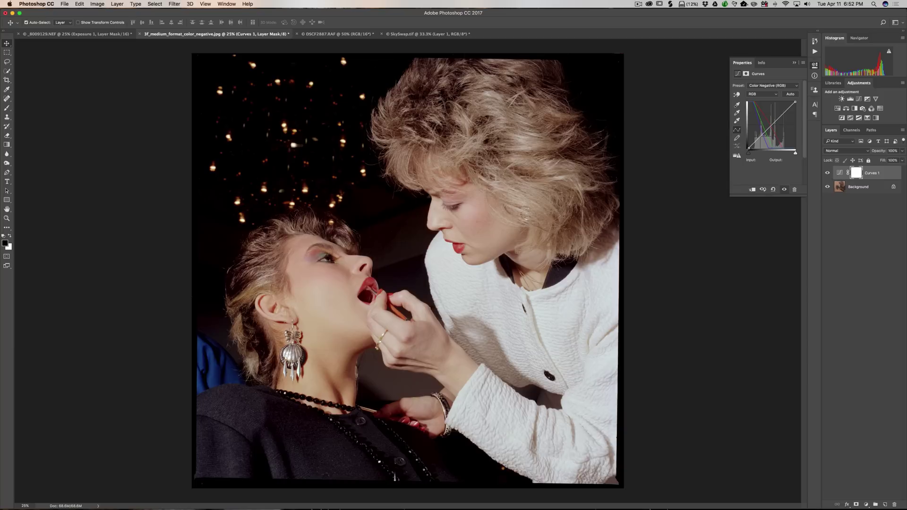
left_click(794, 63)
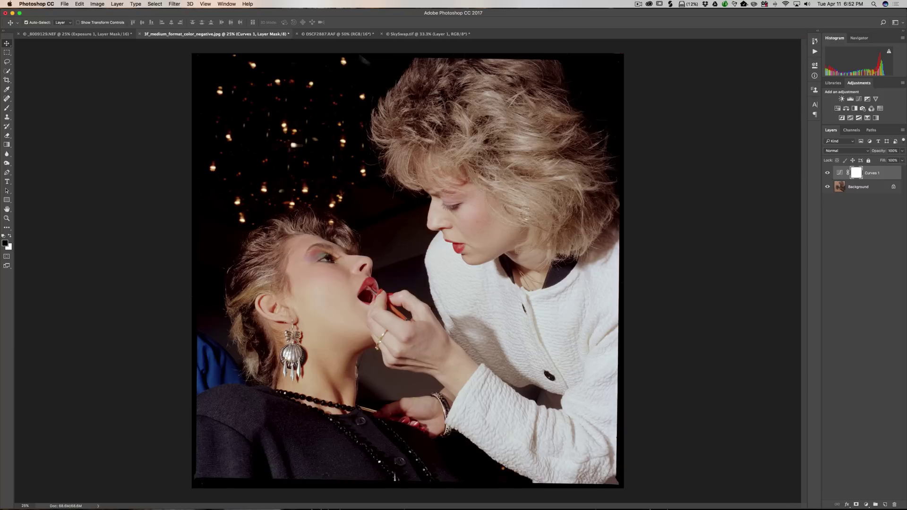
- In DSCF2887.RAF, add a Black & White adjustment layer, raise its reds slightly, and collapse its properties
left_click(329, 35)
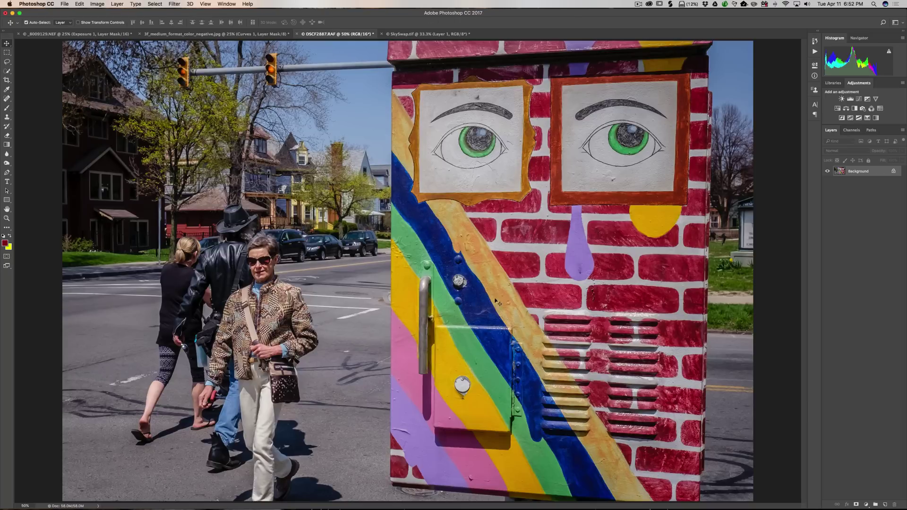
left_click(854, 108)
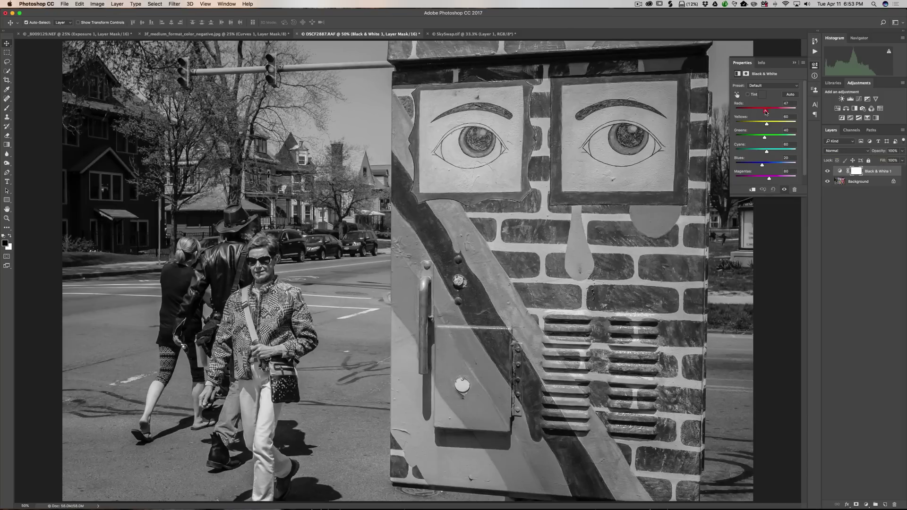
mouse_move(765, 112)
left_mouse_down()
mouse_move(786, 112)
mouse_move(767, 112)
left_mouse_up()
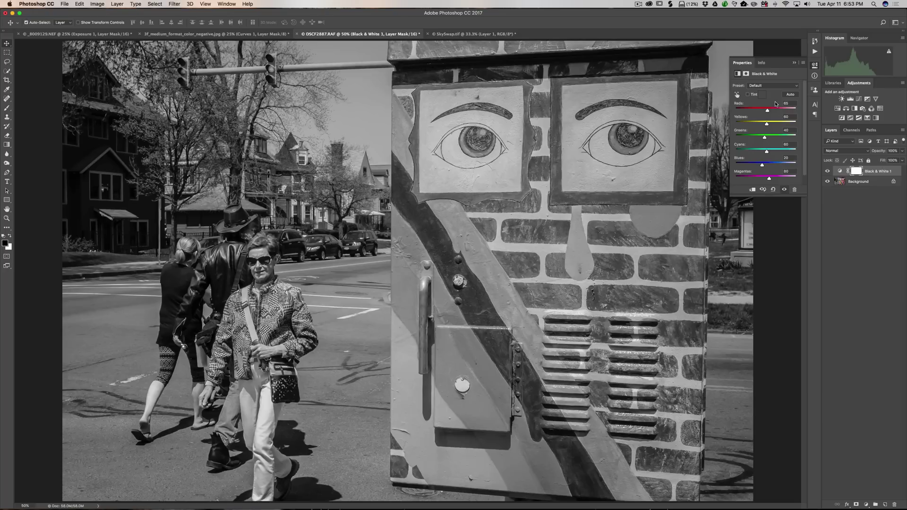
left_click(795, 64)
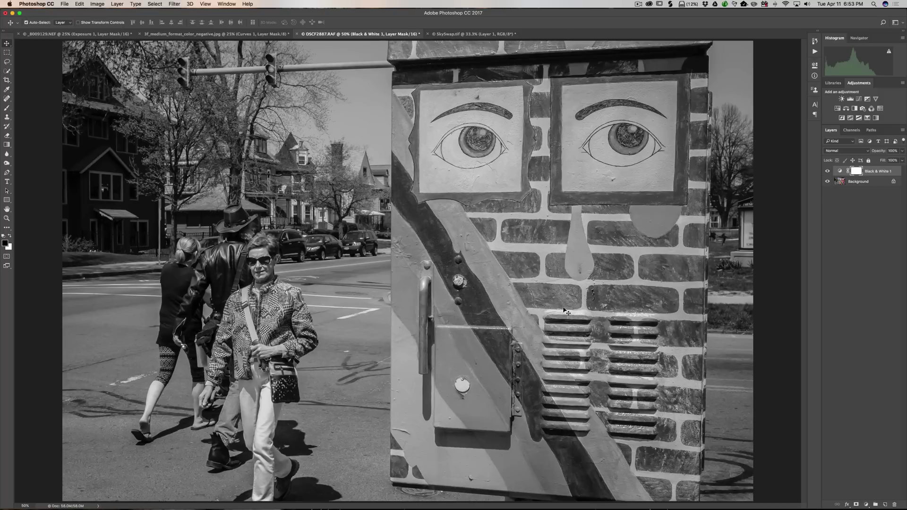
- Paint black with the Brush on the Black & White layer's mask over both painted irises to restore their color
left_click(855, 171)
left_click(7, 108)
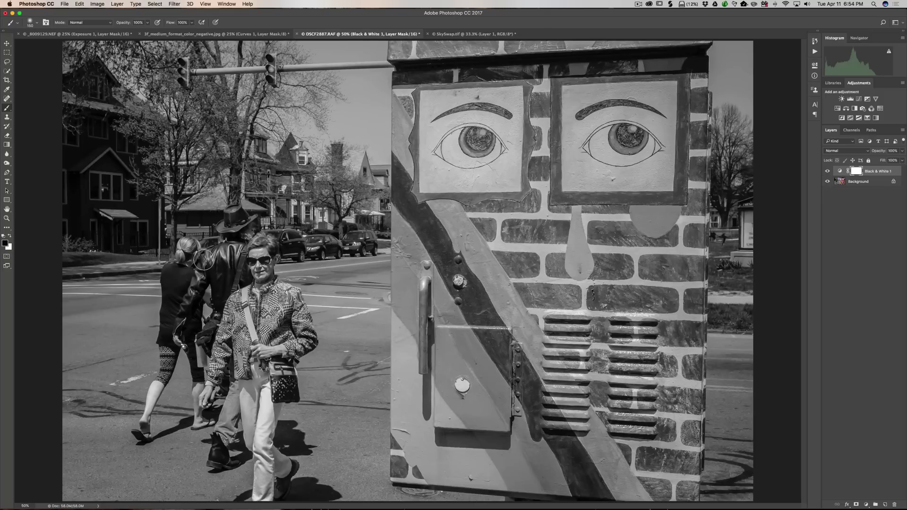
key("d")
key("x")
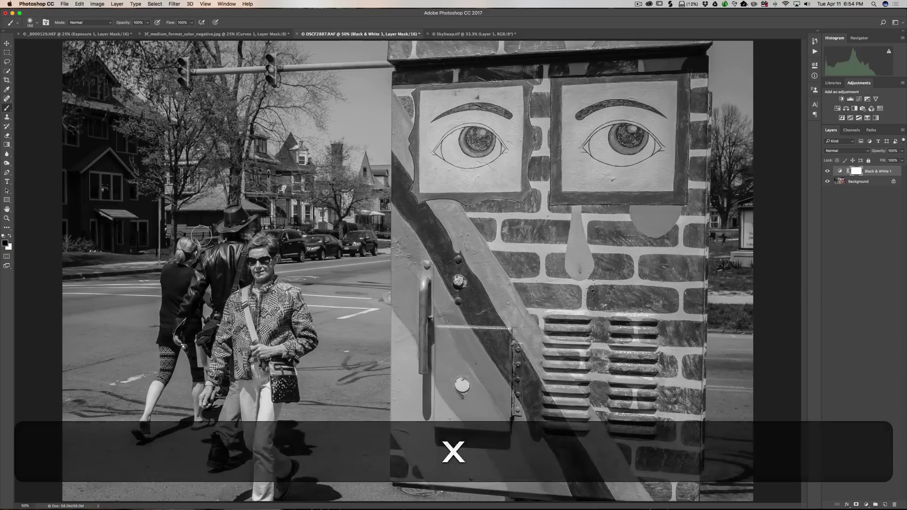
mouse_move(466, 139)
left_mouse_down()
mouse_move(486, 144)
mouse_move(470, 150)
mouse_move(472, 129)
left_mouse_up()
mouse_move(621, 137)
left_mouse_down()
mouse_move(636, 142)
mouse_move(622, 137)
left_mouse_up()
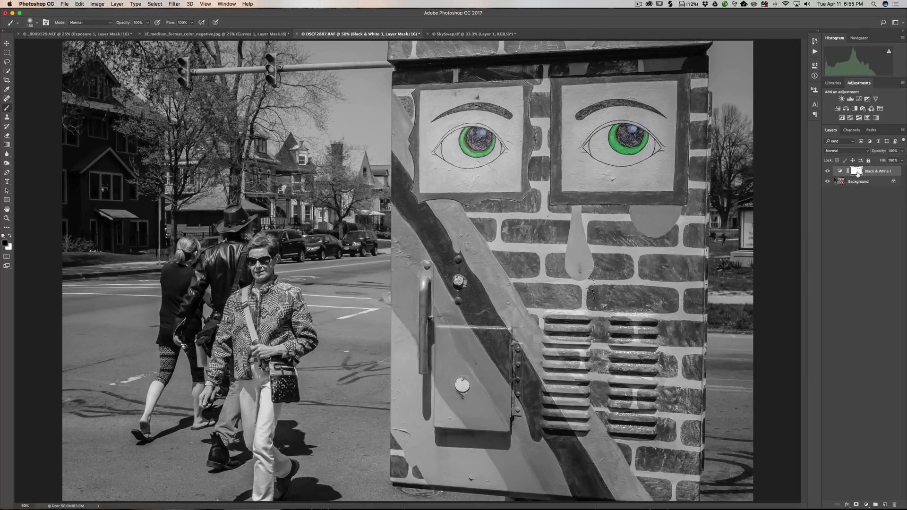
- View the Black & White layer's mask on its own in the canvas, and return to the normal image view
key("alt")
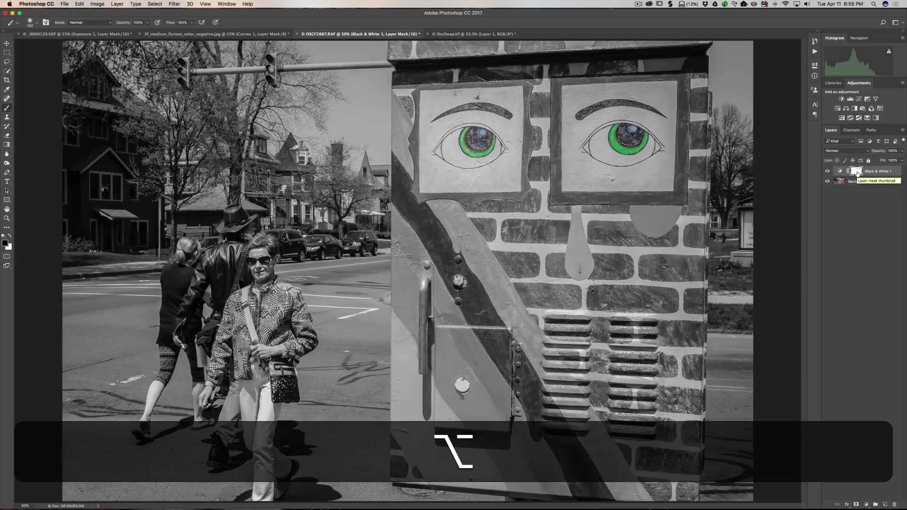
left_click(858, 173, "alt")
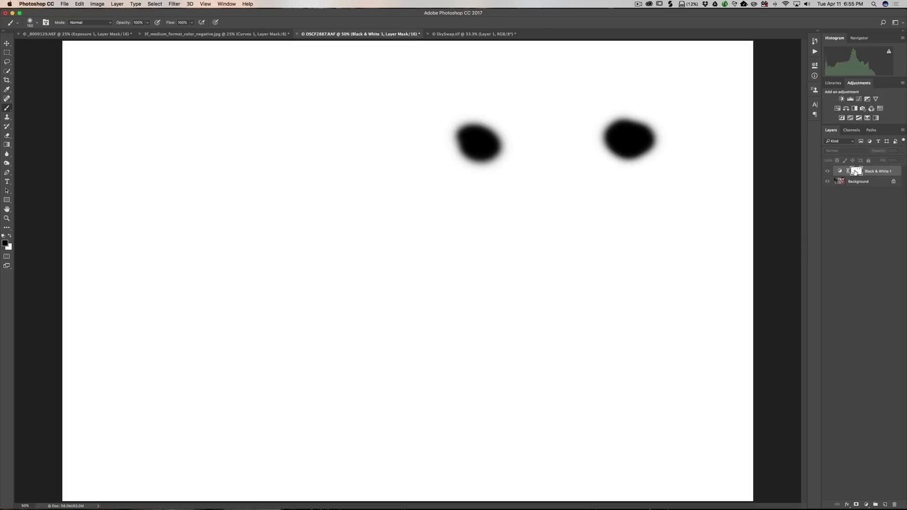
key("alt")
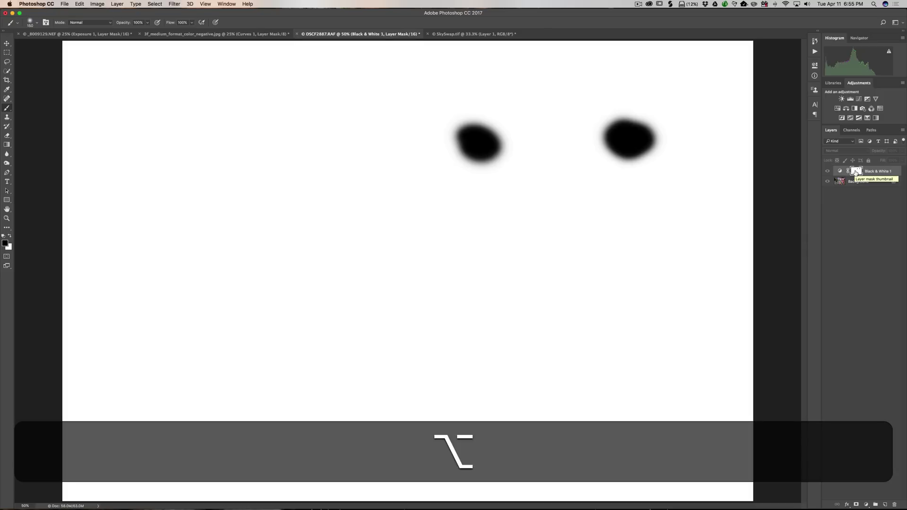
left_click(856, 173, "alt")
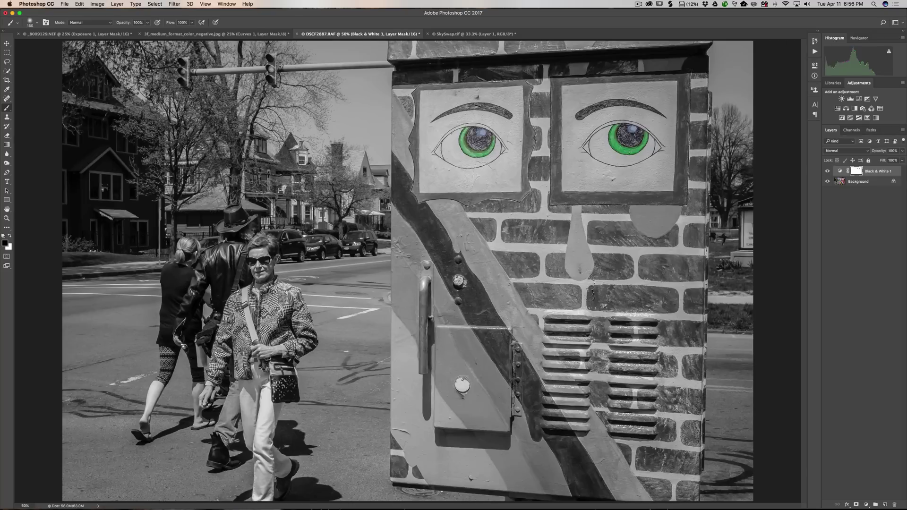
- In SkySwap.tif, hide and show Layer 1 to compare the skies, and hide the Background layer to inspect the masked sky
left_click(452, 35)
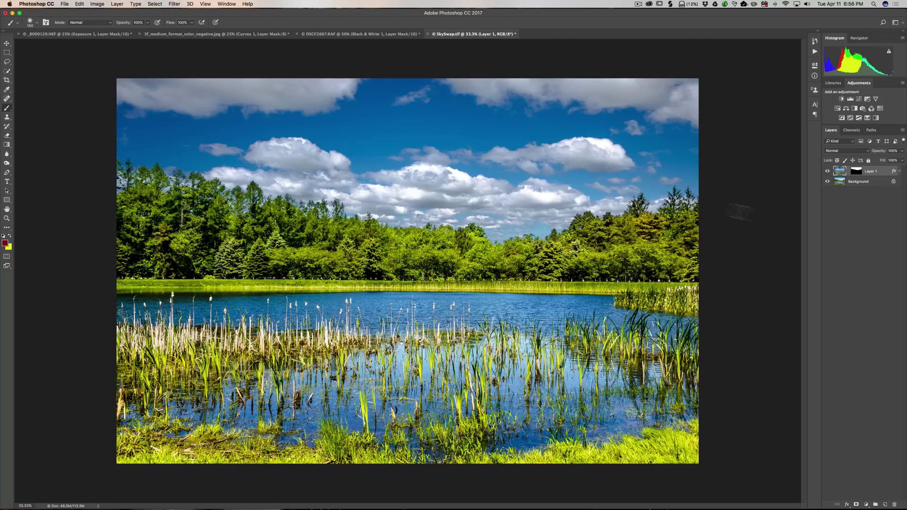
left_click(828, 172)
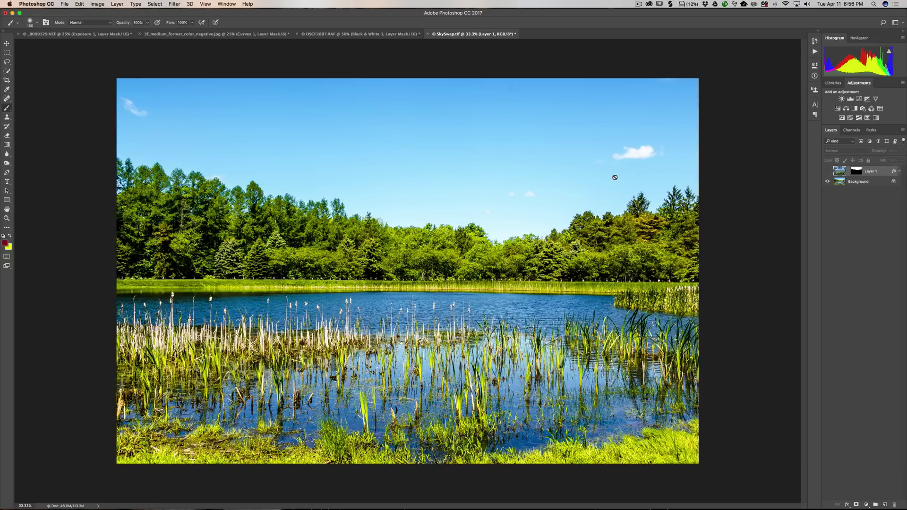
left_click(827, 171)
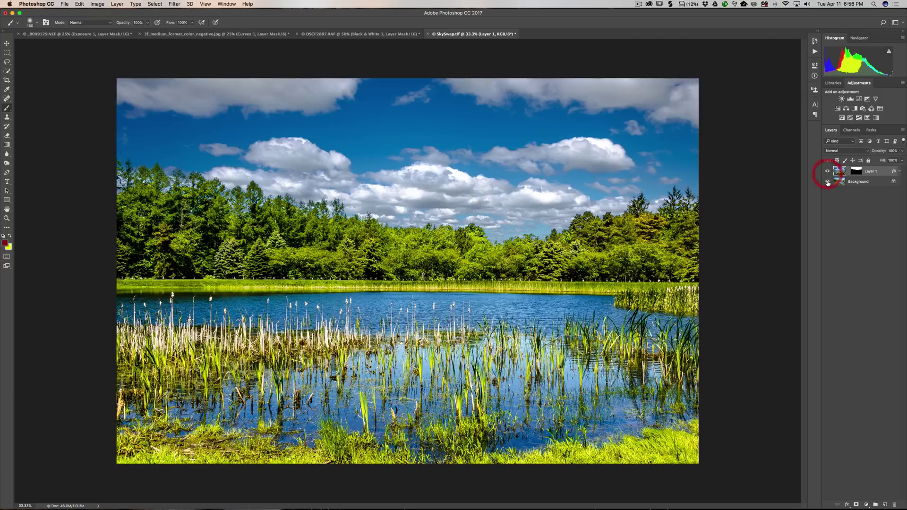
left_click(827, 181)
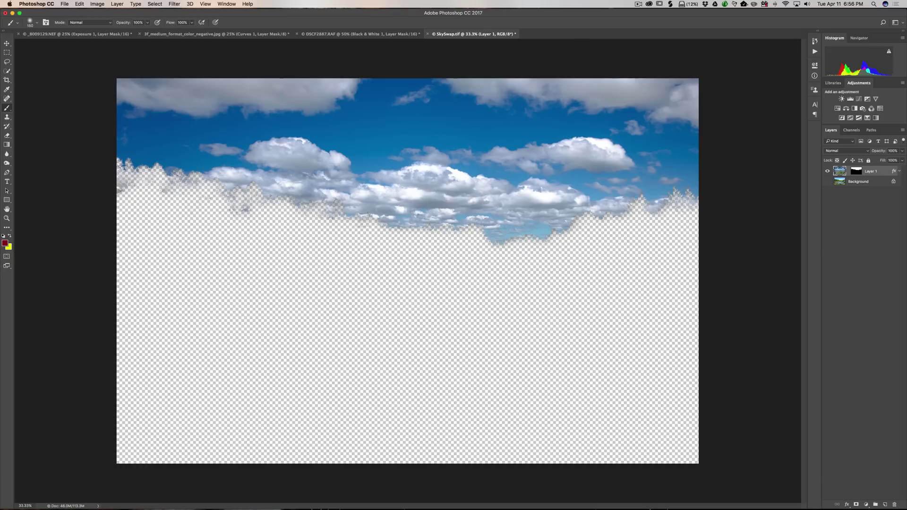
- Show the Background layer again, and toggle Layer 1's visibility repeatedly to compare the original and replacement skies
left_click(828, 182)
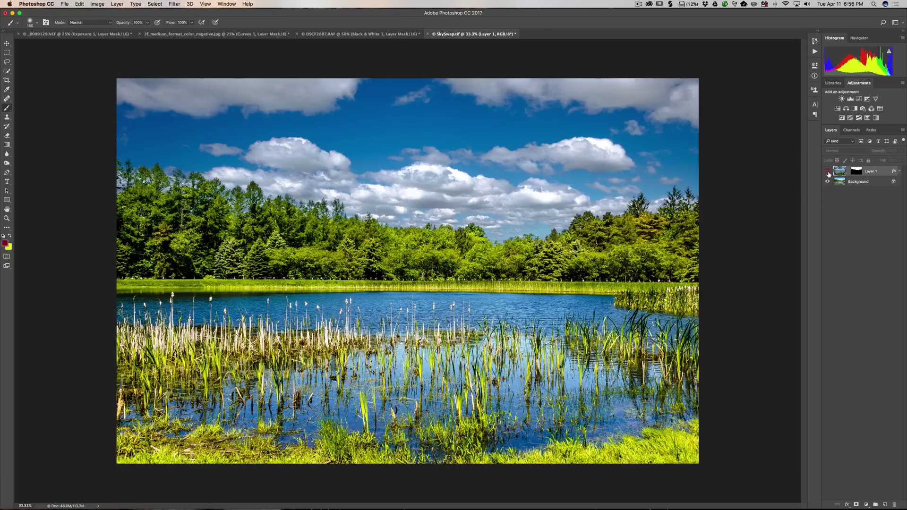
left_click(827, 171)
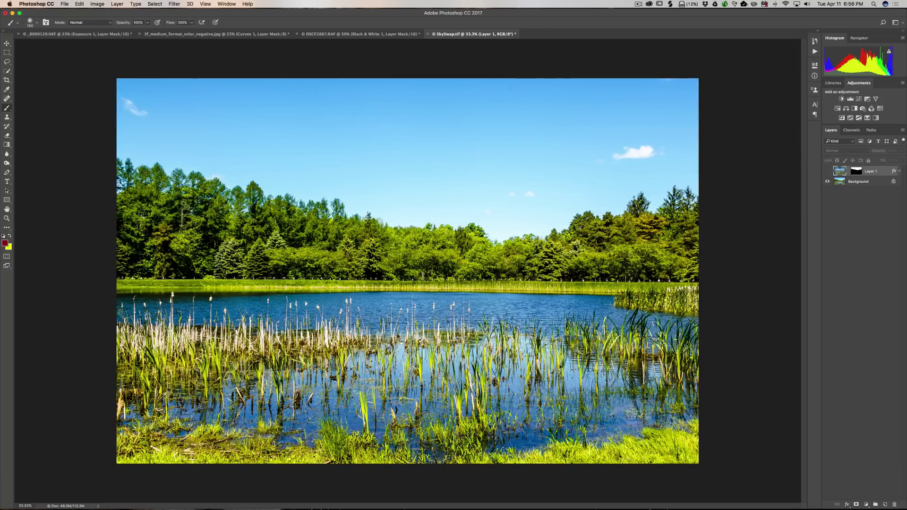
left_click(827, 171)
left_click(828, 172)
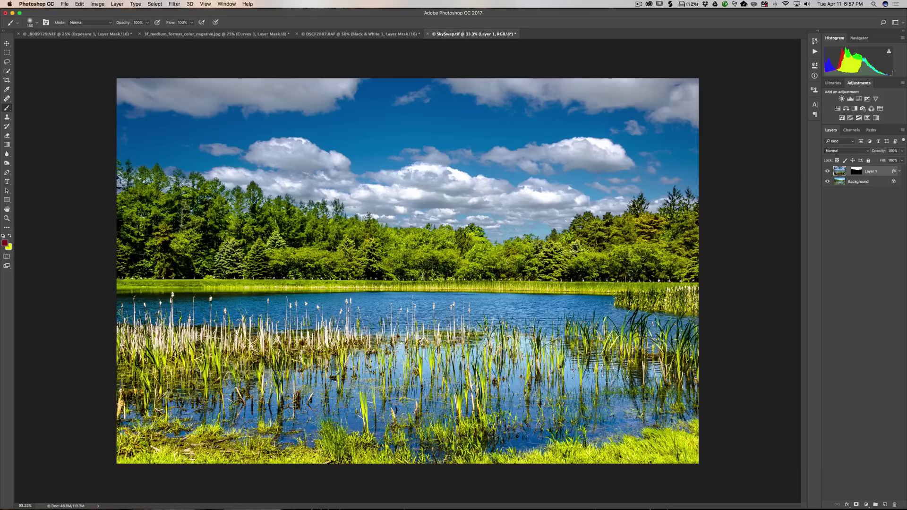
left_click(827, 171)
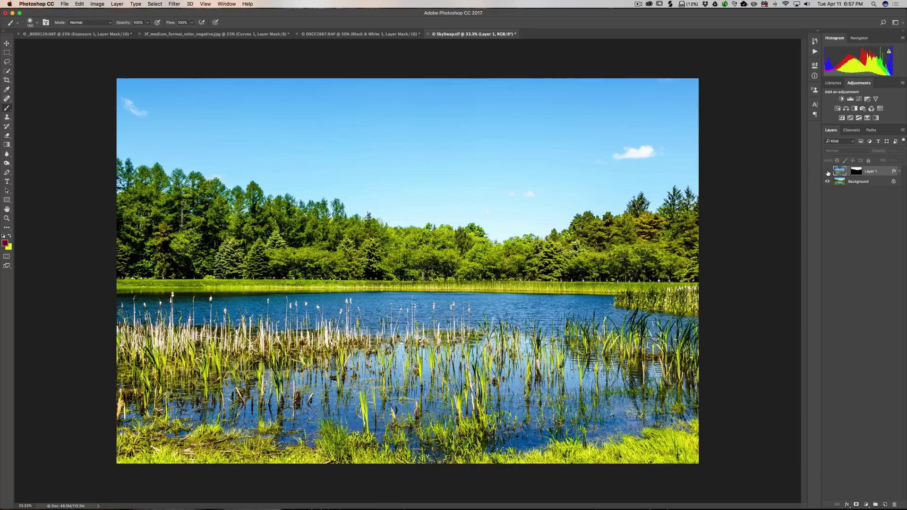
left_click(827, 172)
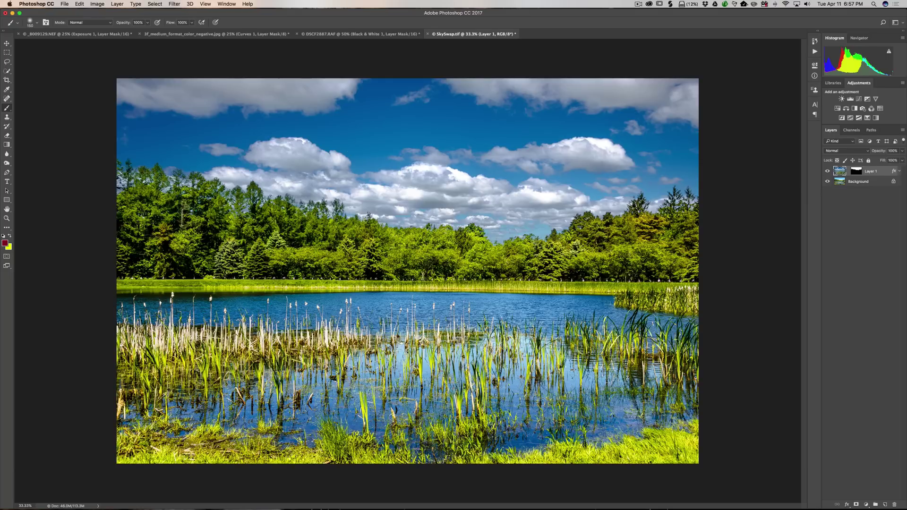
- Add a Brightness/Contrast adjustment layer clipped to Layer 1, raise its brightness to about 40, and collapse its properties
left_click(841, 100)
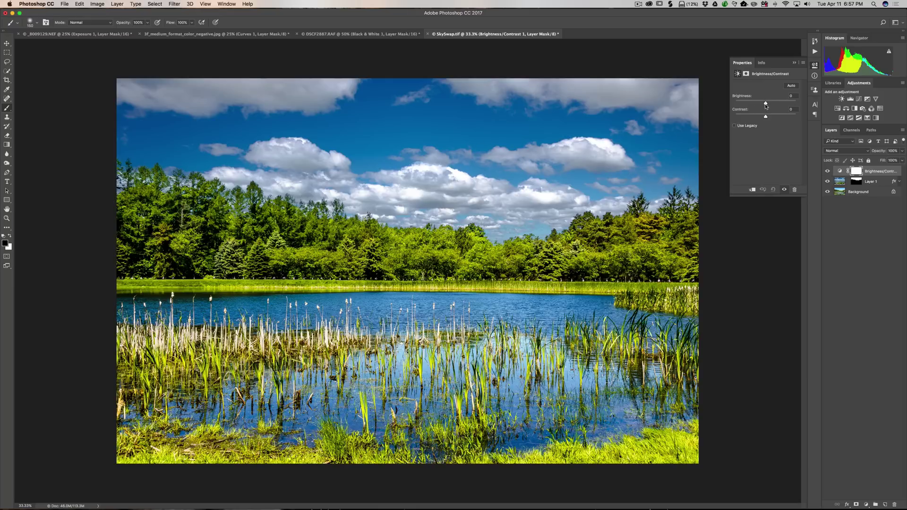
mouse_move(766, 104)
left_mouse_down()
mouse_move(784, 103)
mouse_move(765, 103)
left_mouse_up()
left_click(753, 190)
mouse_move(767, 103)
left_mouse_down()
mouse_move(787, 104)
mouse_move(738, 104)
mouse_move(786, 104)
mouse_move(752, 105)
mouse_move(773, 109)
left_mouse_up()
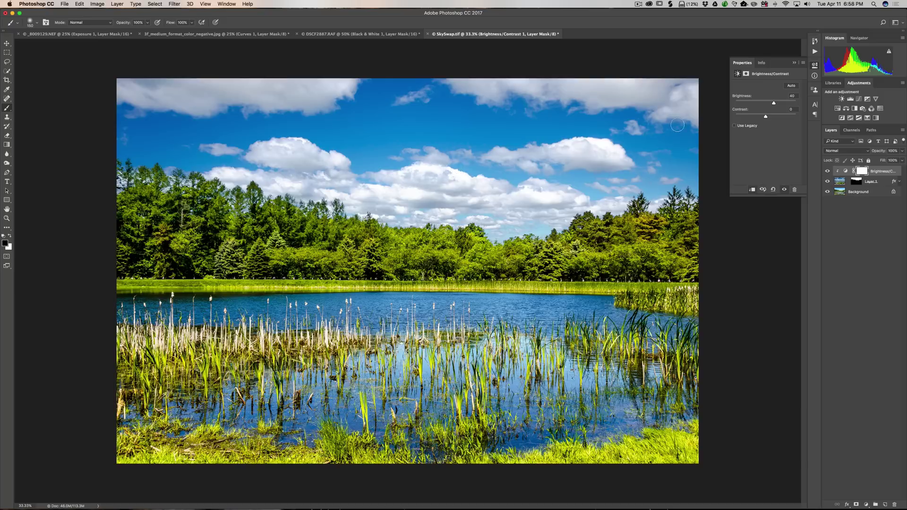
left_click_drag(774, 103, 774, 103)
left_click(793, 62)
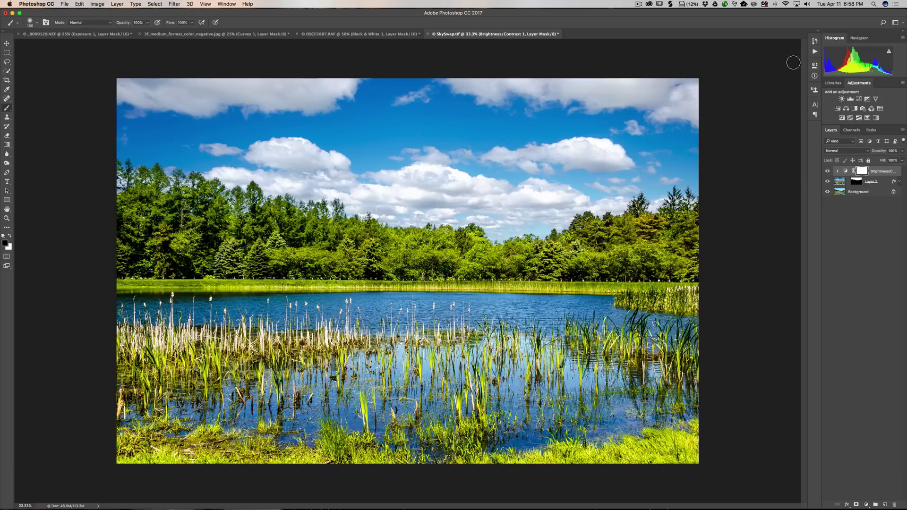